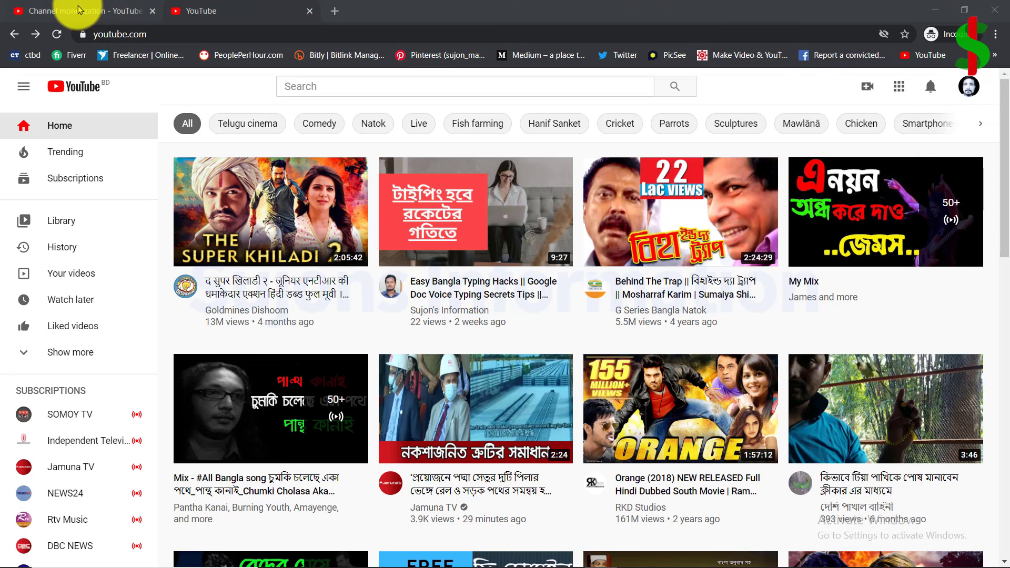
Close the extra browser tab and open the channel's monetization page in YouTube Studio.
click(153, 10)
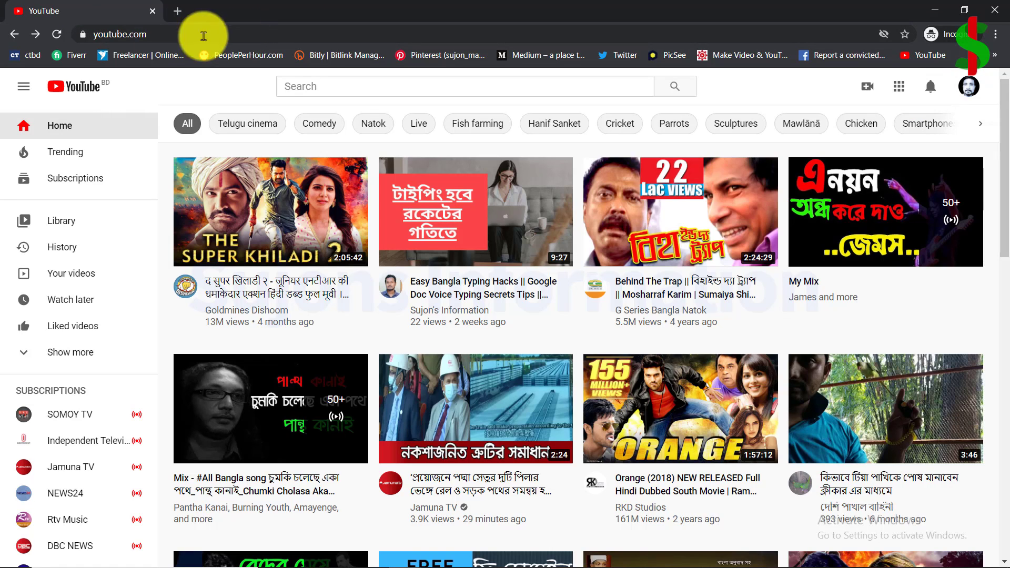
click(968, 95)
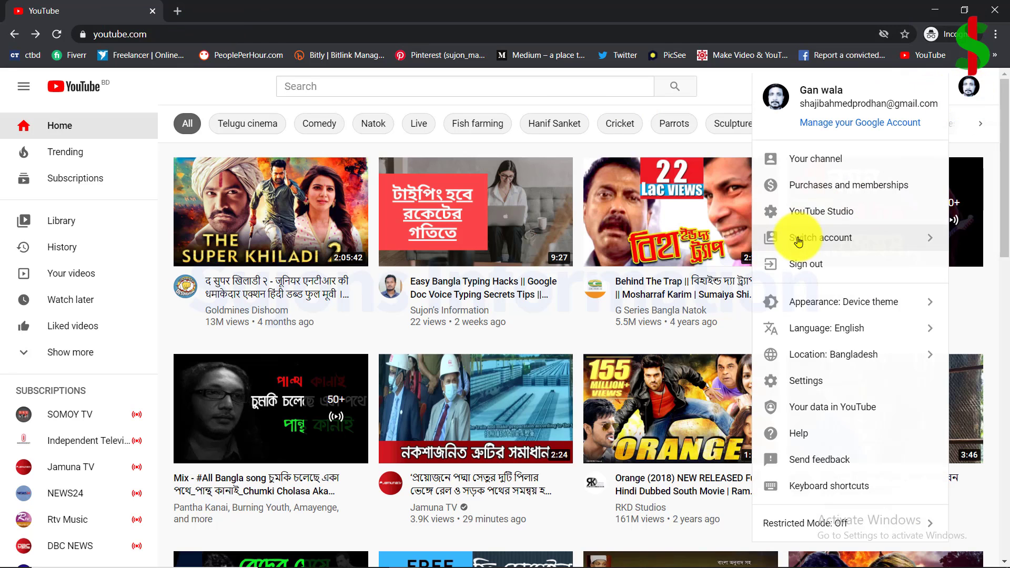
click(816, 223)
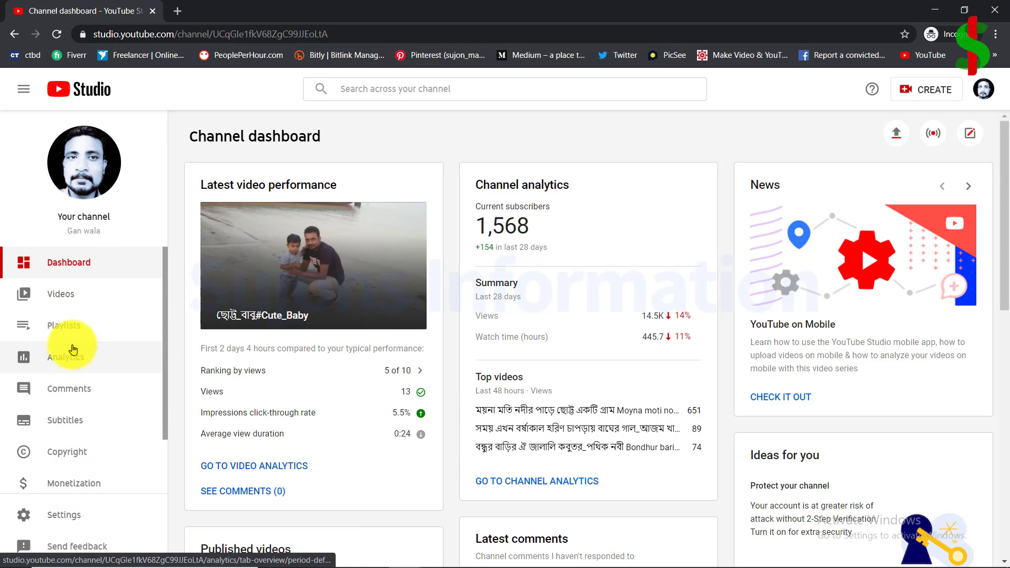
click(62, 491)
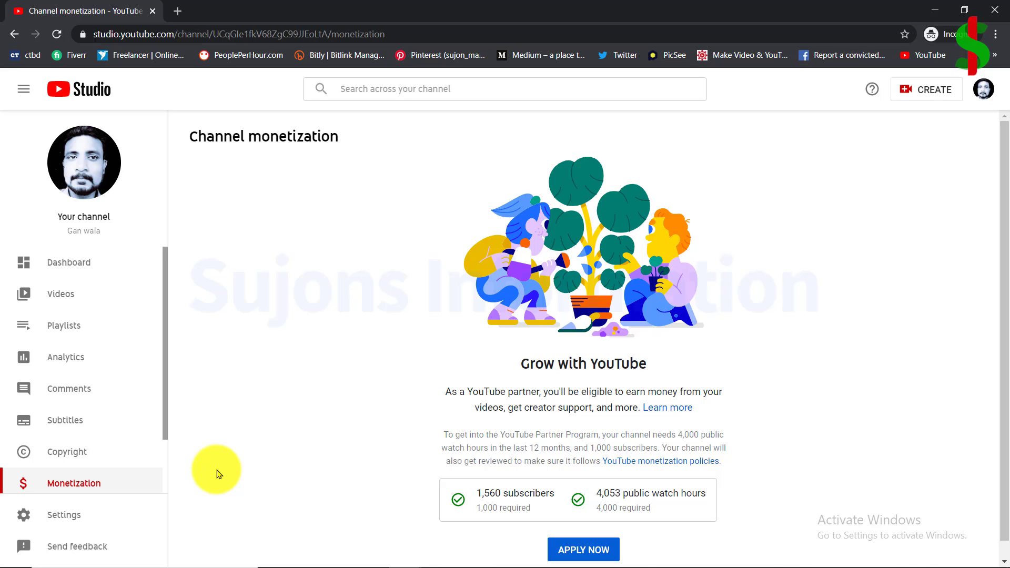
Review the channel's basic info in the settings and choose United States as the country of residence.
click(70, 519)
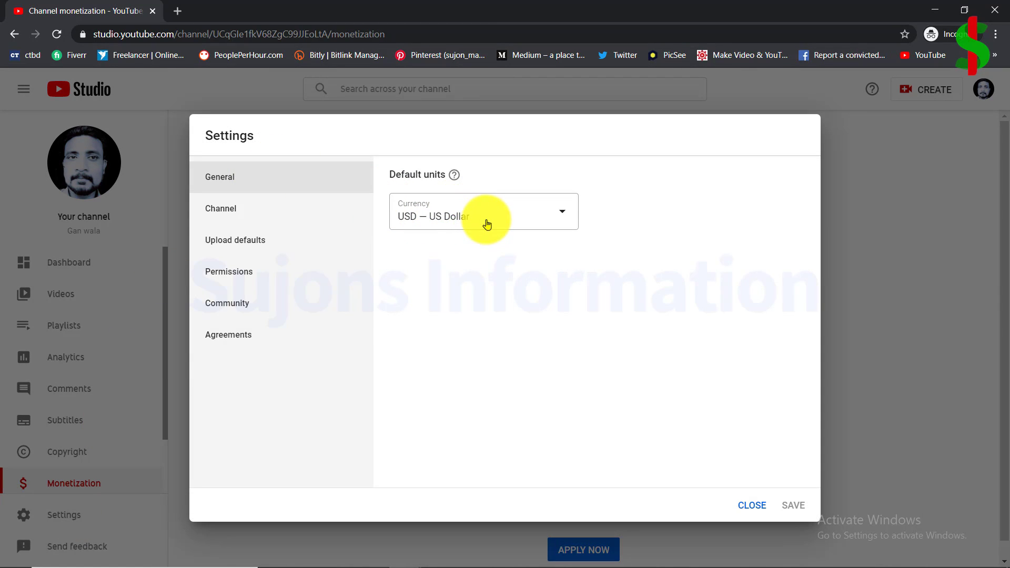
click(263, 221)
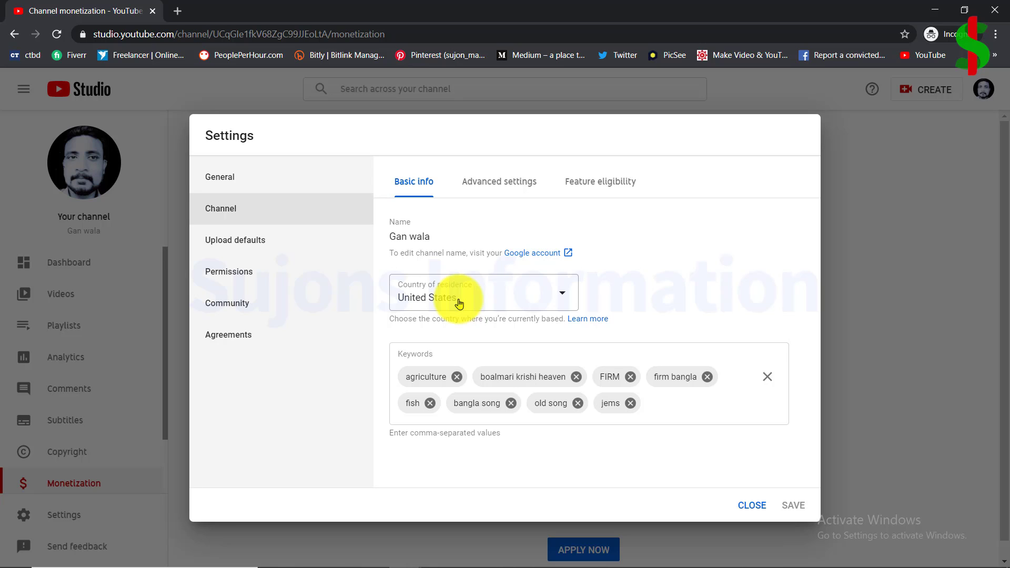
click(488, 296)
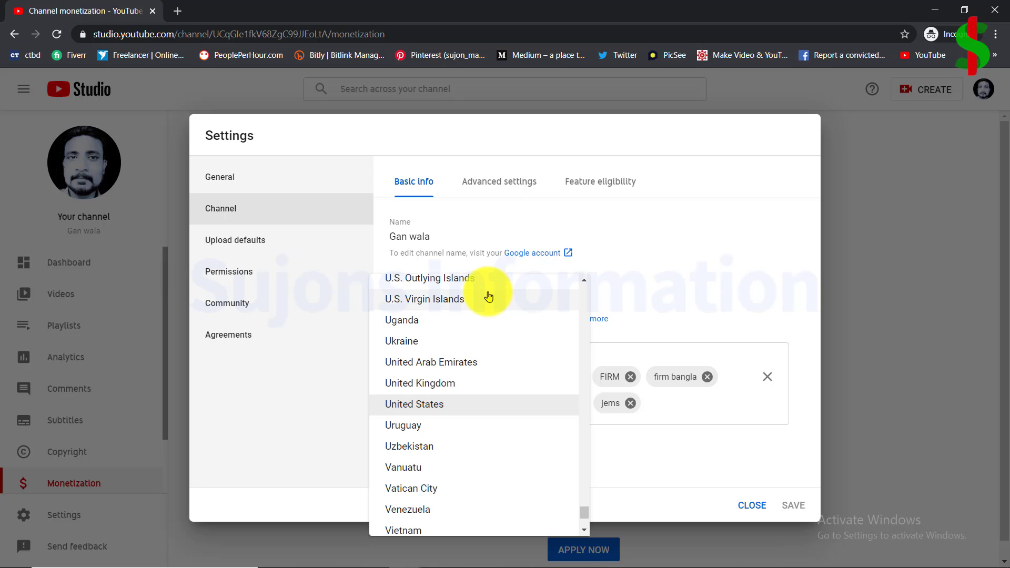
click(430, 405)
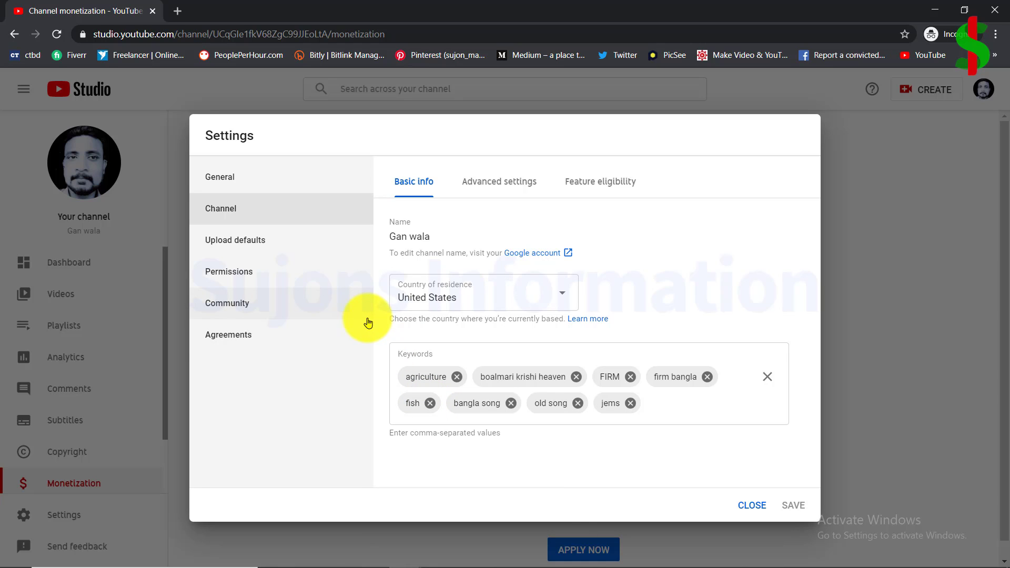
Review the channel's advanced settings, feature eligibility, upload defaults and permissions, leaving the settings without saving.
click(523, 190)
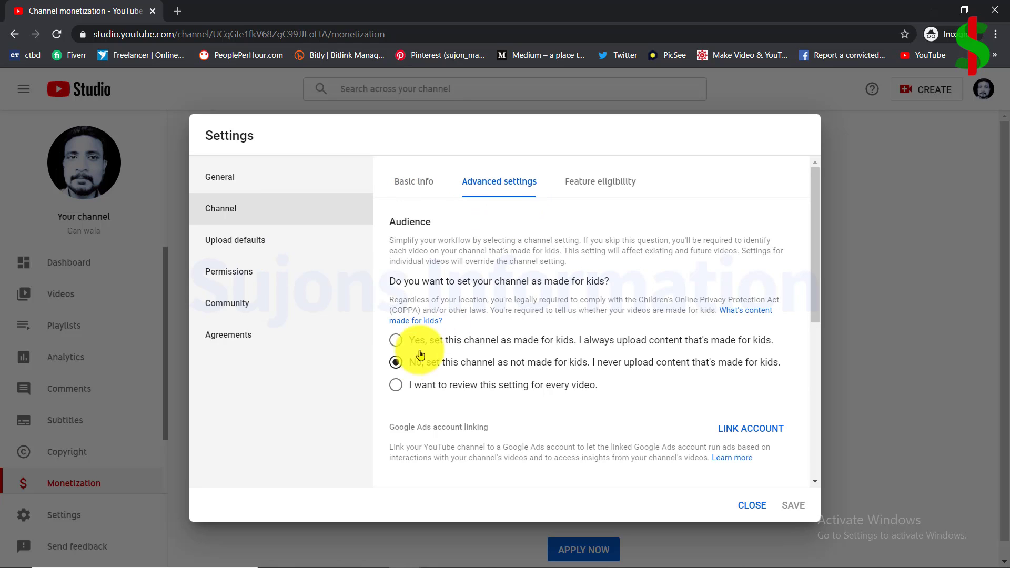
click(578, 190)
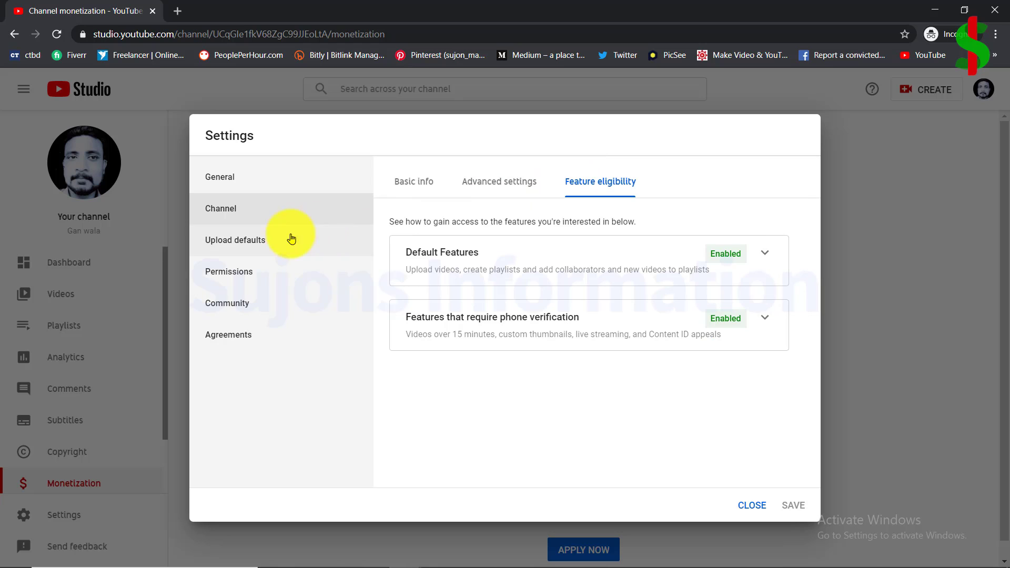
click(244, 245)
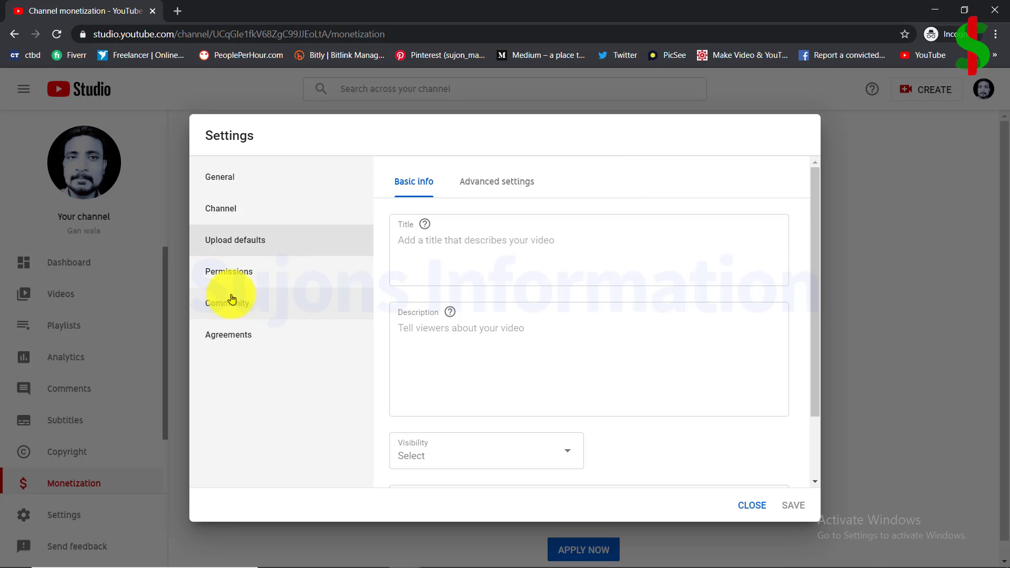
click(240, 272)
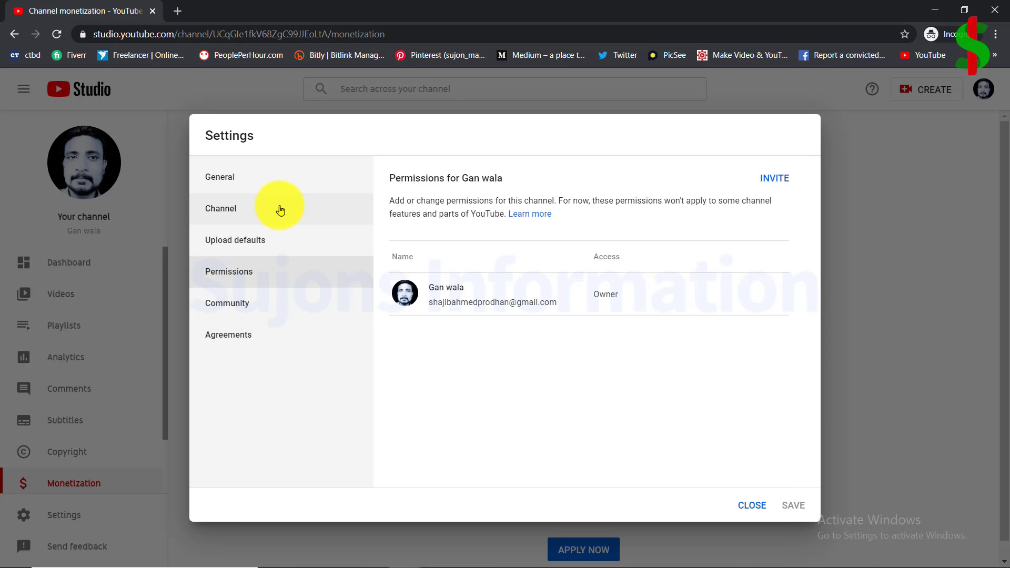
click(747, 511)
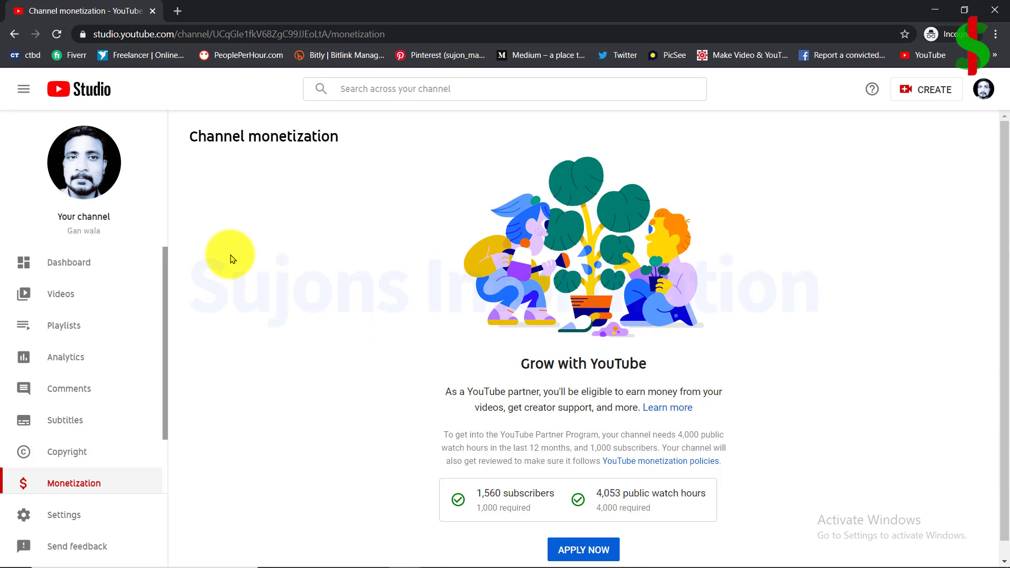
Open the youtube.com home page in a new browser tab.
click(179, 10)
text(you)
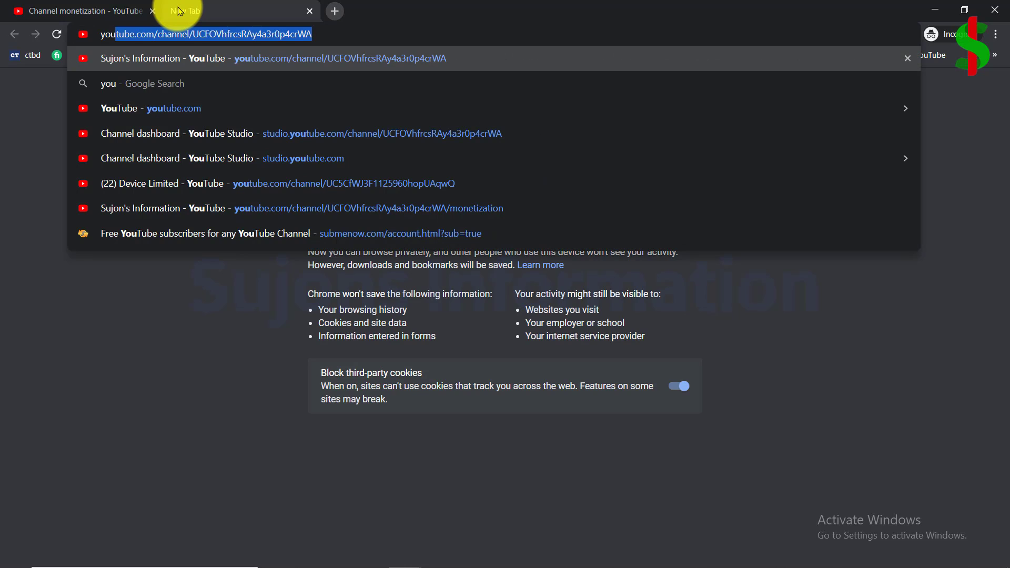
click(164, 34)
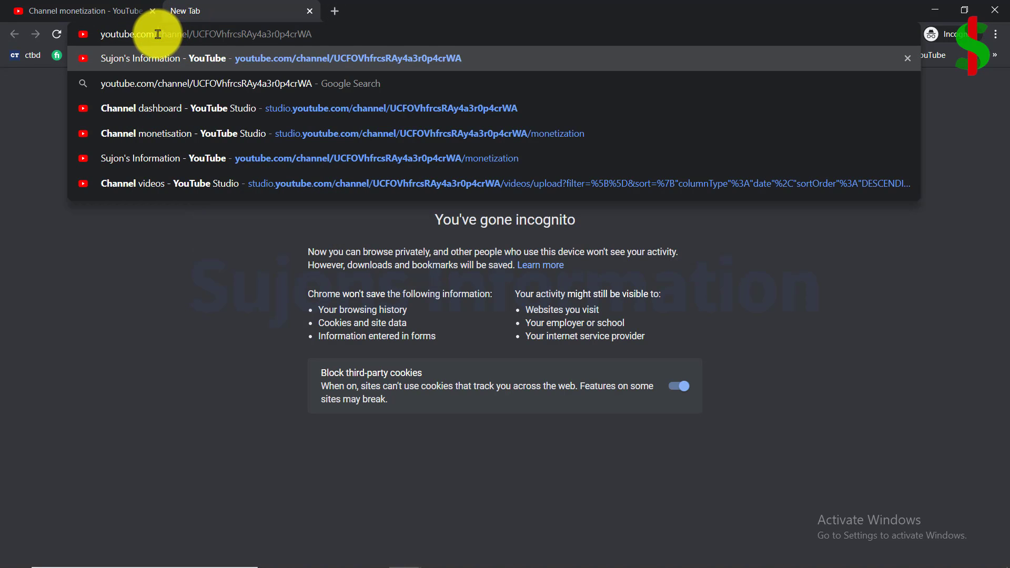
drag(157, 34, 403, 33)
key(BackSpace)
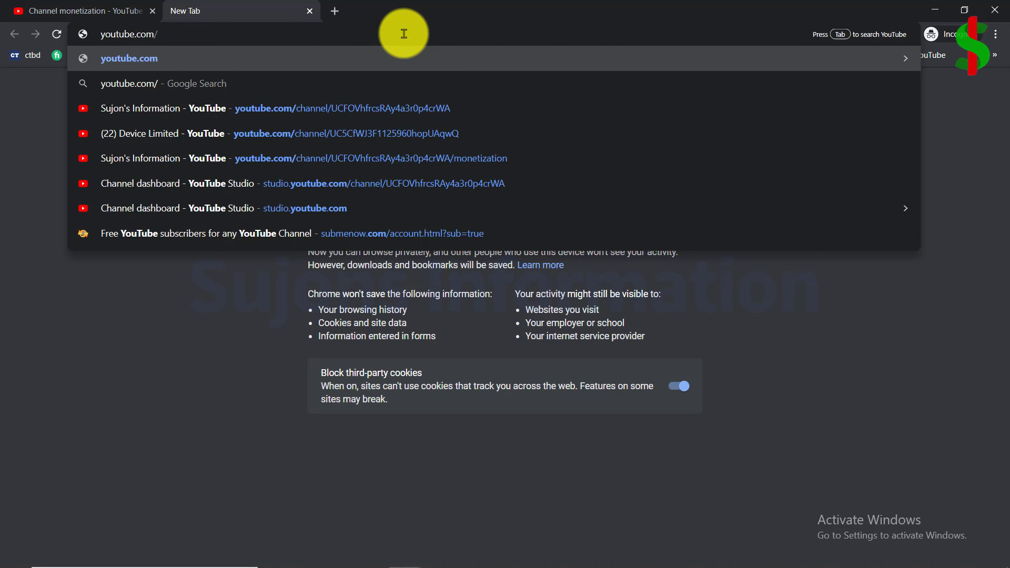
key(Return)
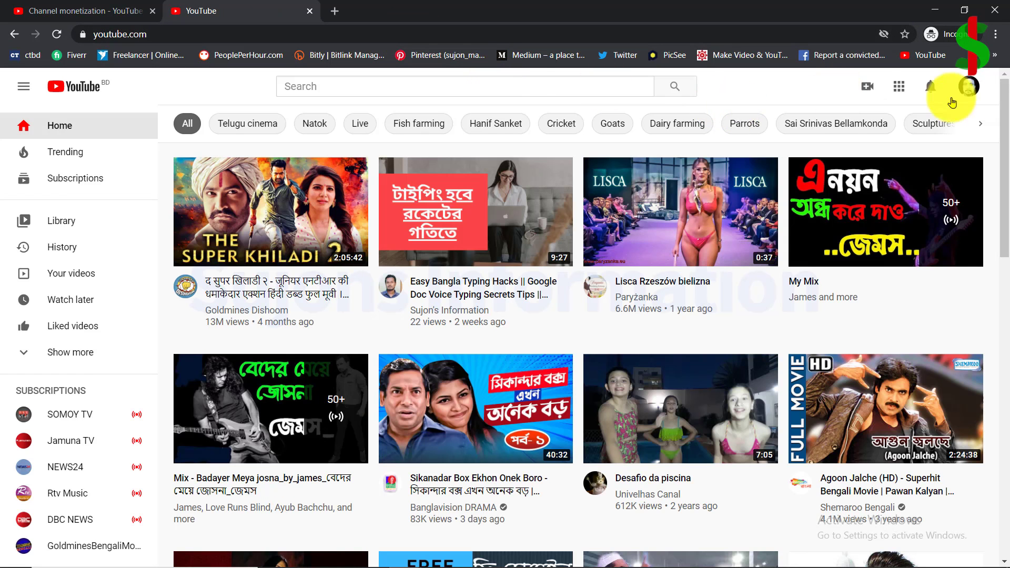
Open the channel's own page and go to its channel customization.
click(968, 91)
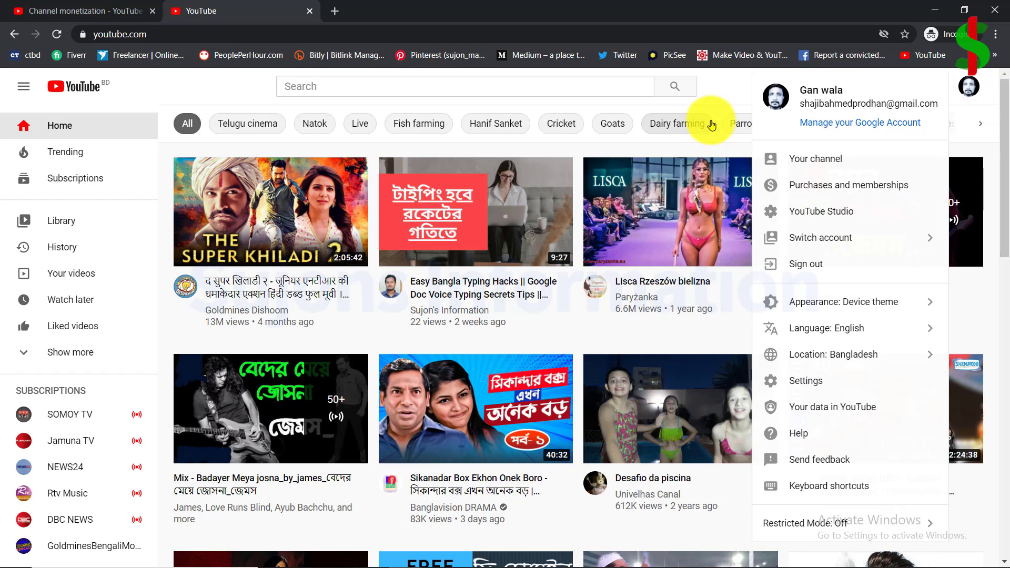
click(804, 161)
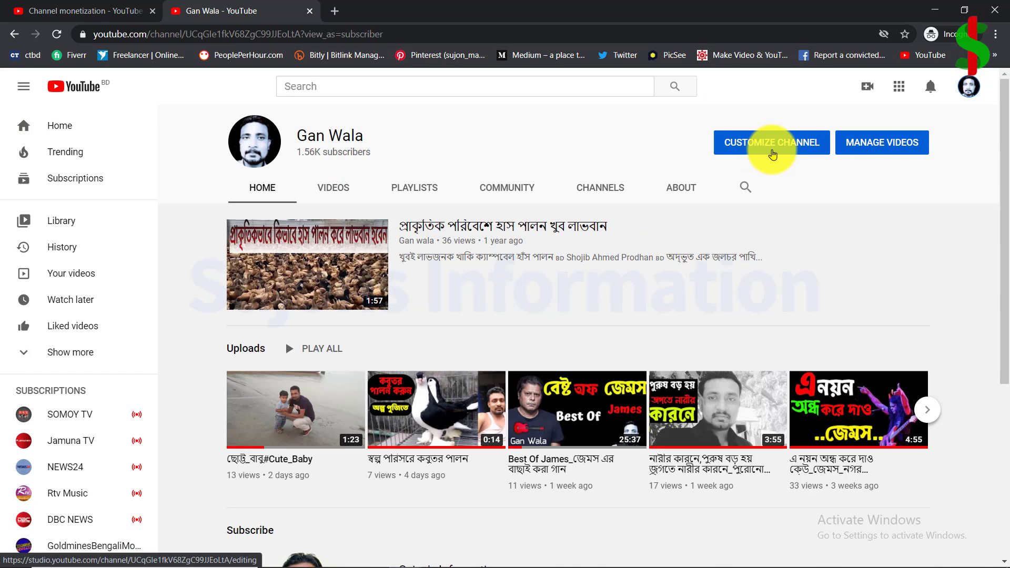
click(772, 154)
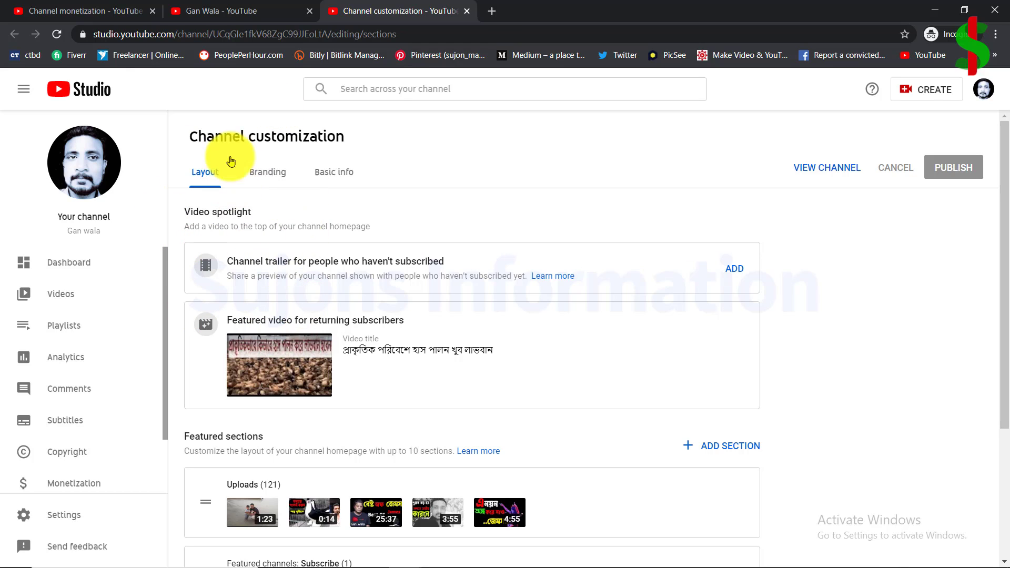
Review the channel's branding, basic info and layout, and close the customization and channel page tabs.
click(266, 174)
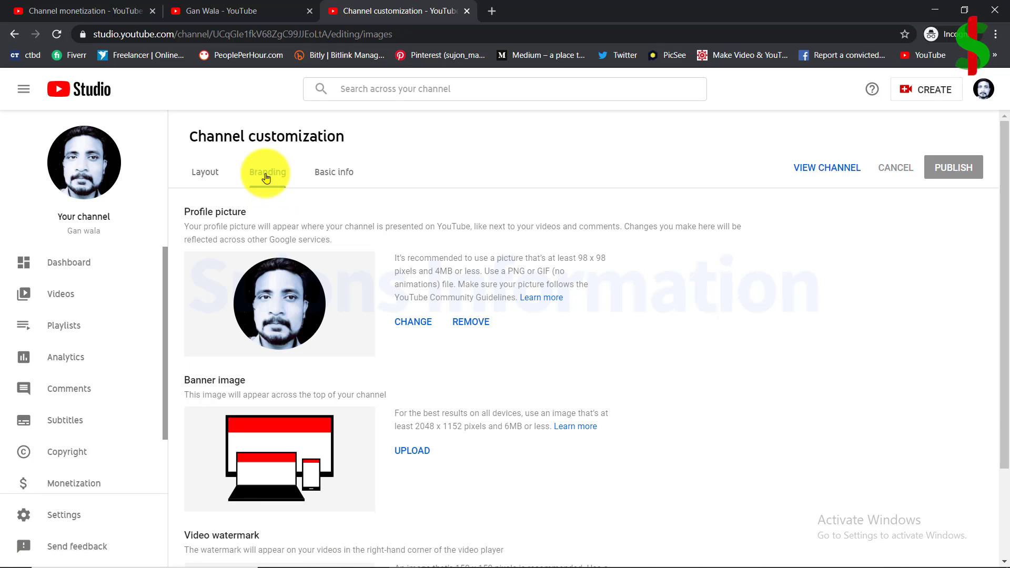
click(324, 176)
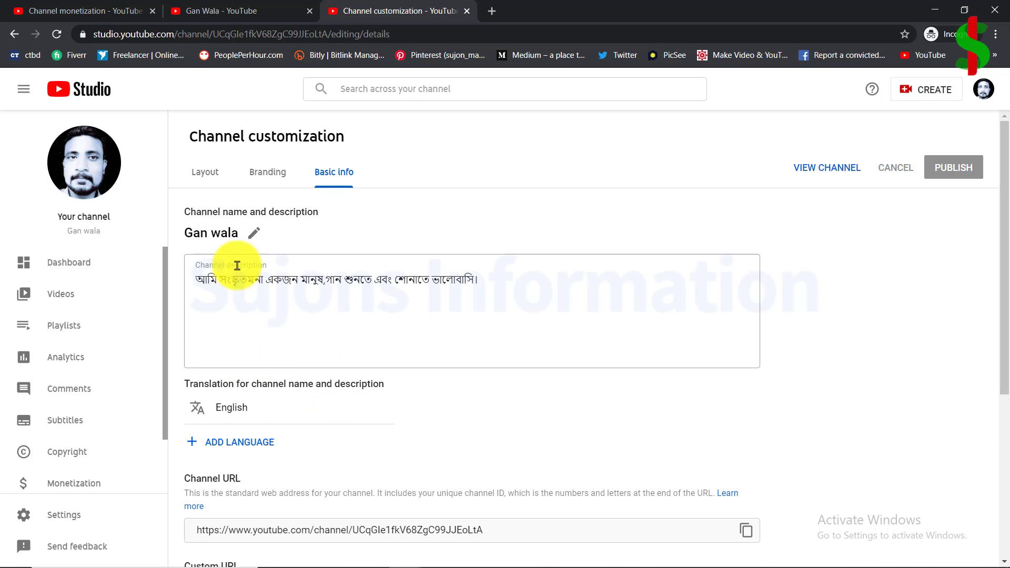
click(205, 177)
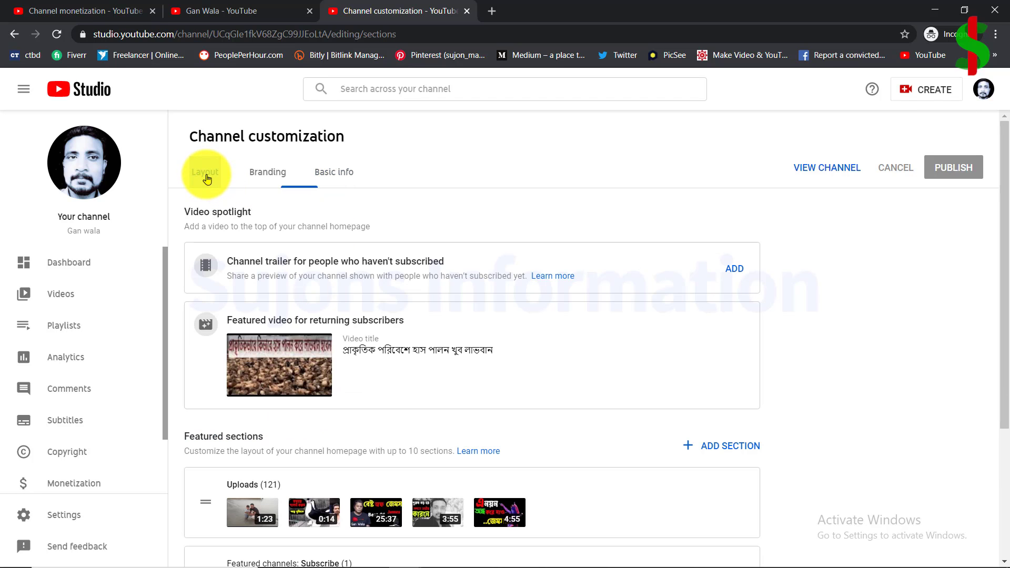
click(466, 11)
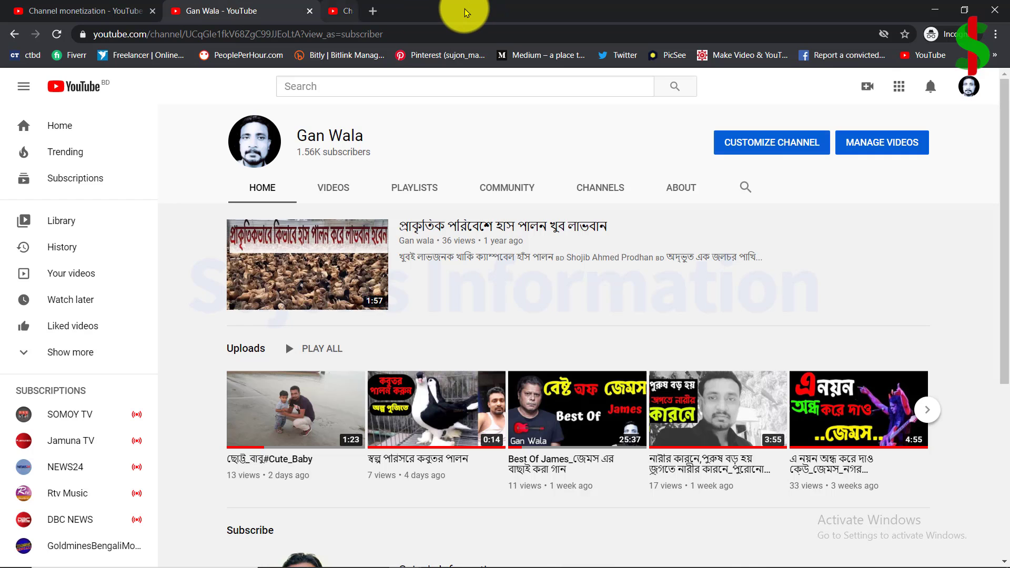
click(309, 11)
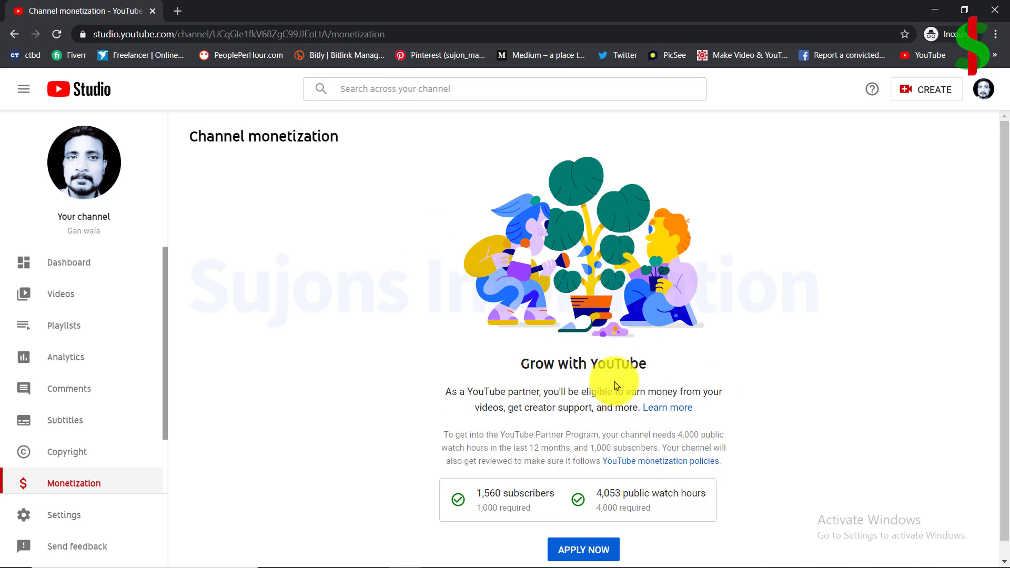
Apply for channel monetization and accept the YouTube Partner Program terms in Step 1.
click(575, 549)
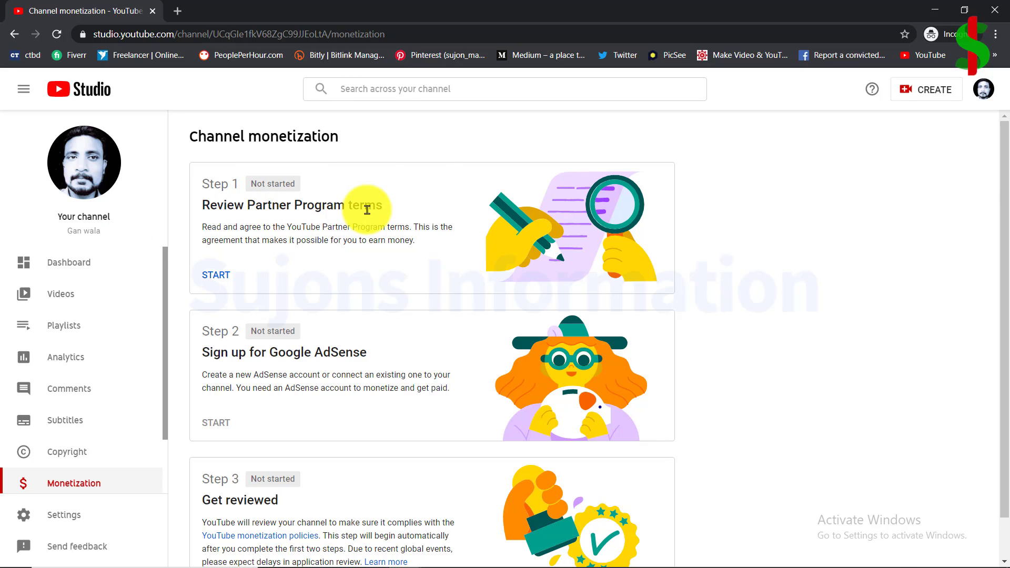
click(212, 279)
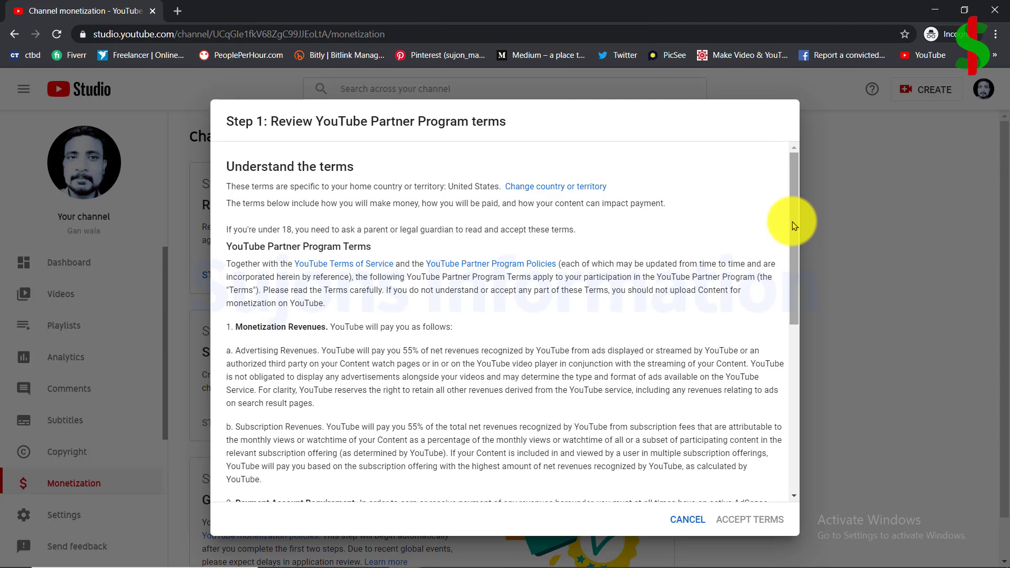
drag(792, 222, 788, 492)
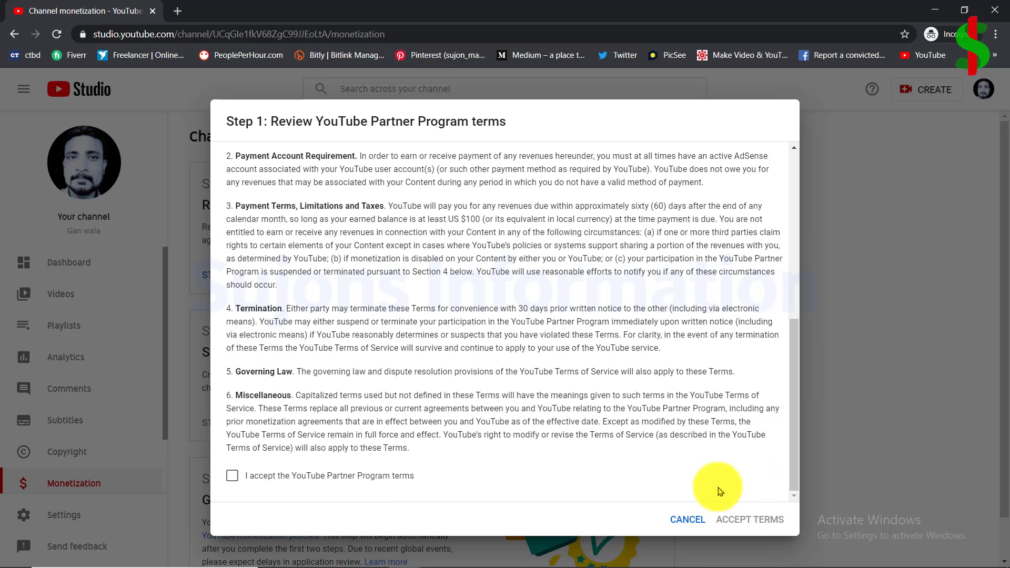
click(237, 479)
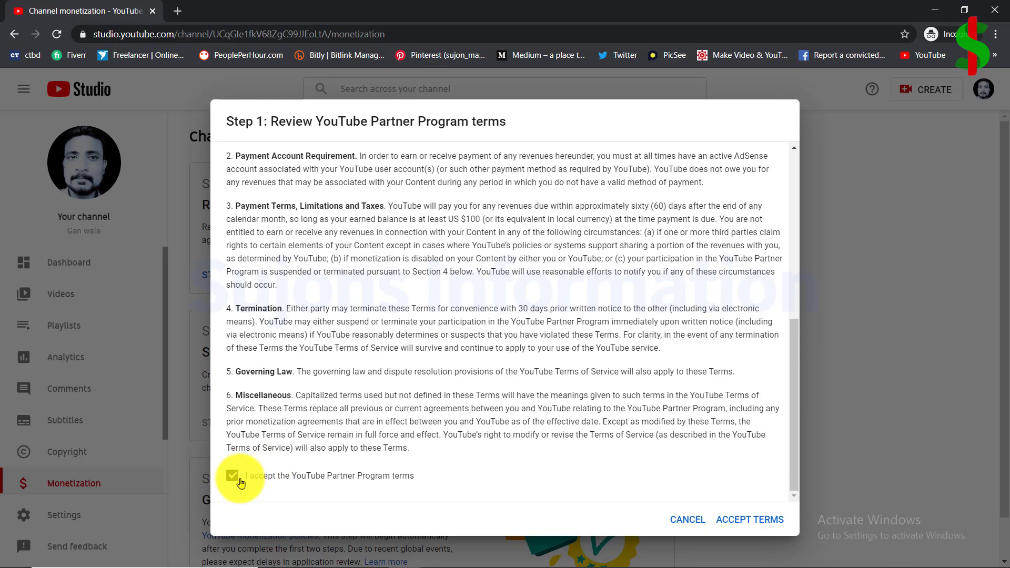
click(761, 520)
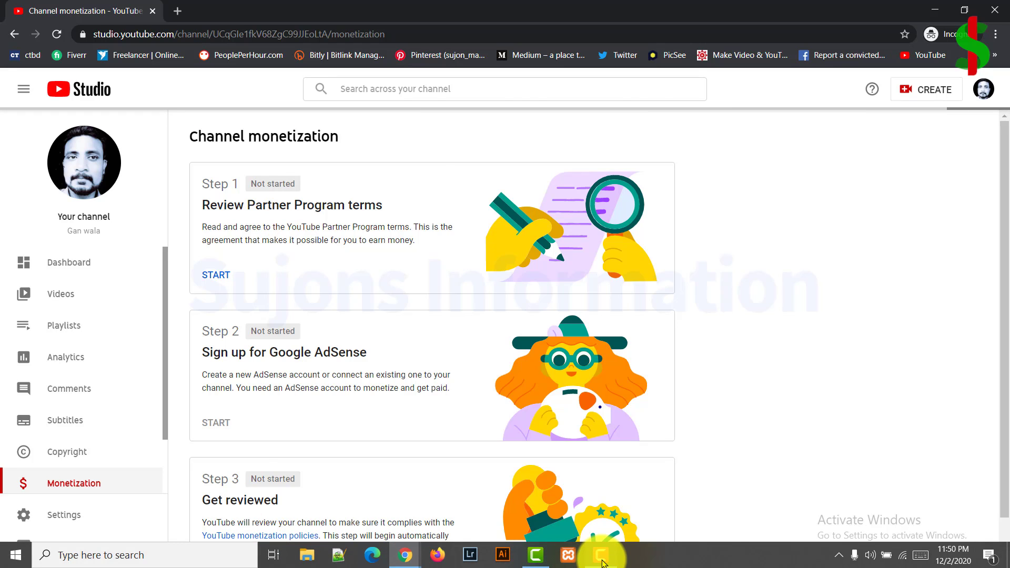
click(535, 554)
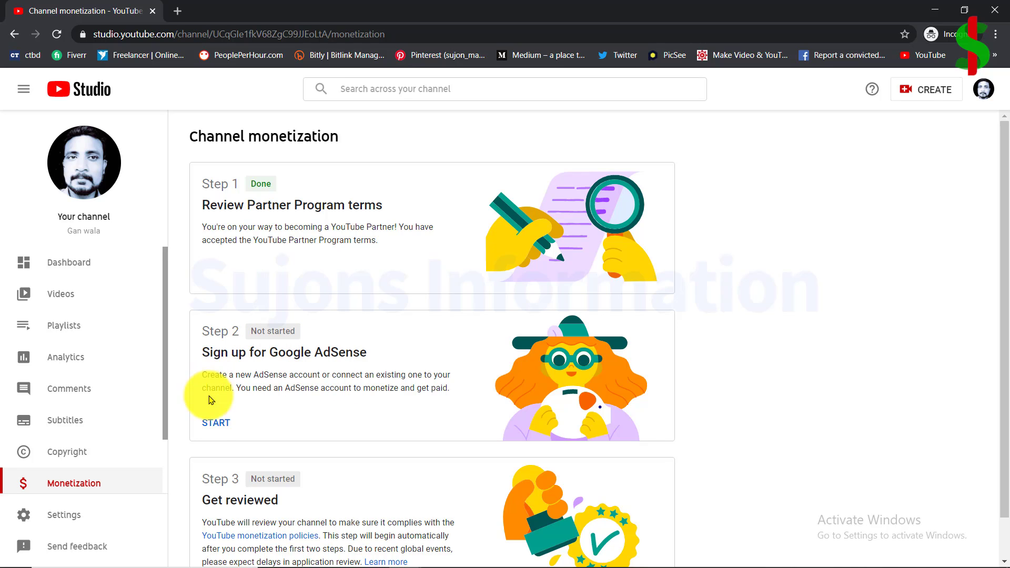
Start Step 2 with "No, I don't have an existing account" and continue to AdSense with the channel's Google account.
click(214, 423)
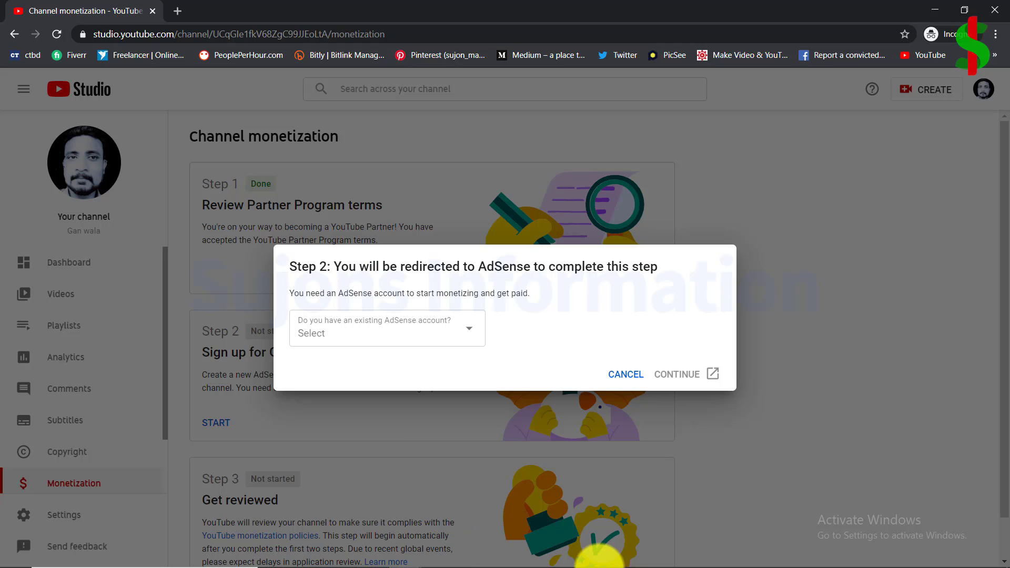
click(601, 554)
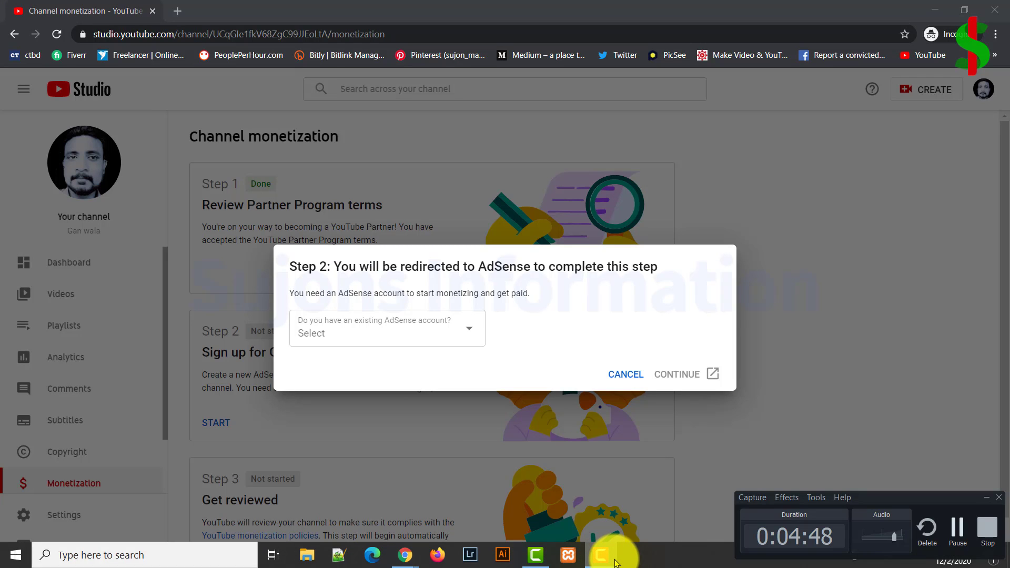
click(615, 558)
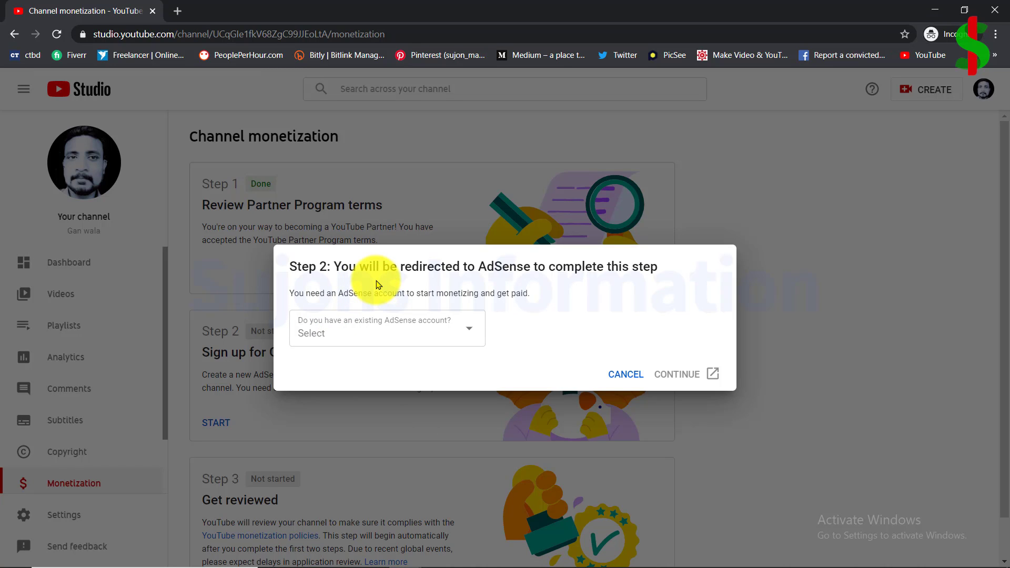
click(342, 332)
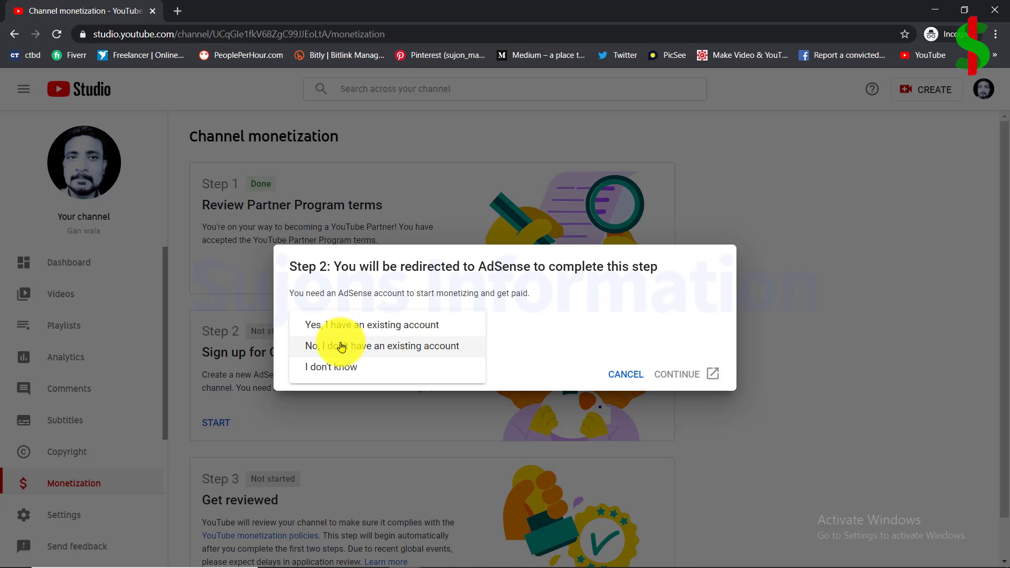
click(341, 346)
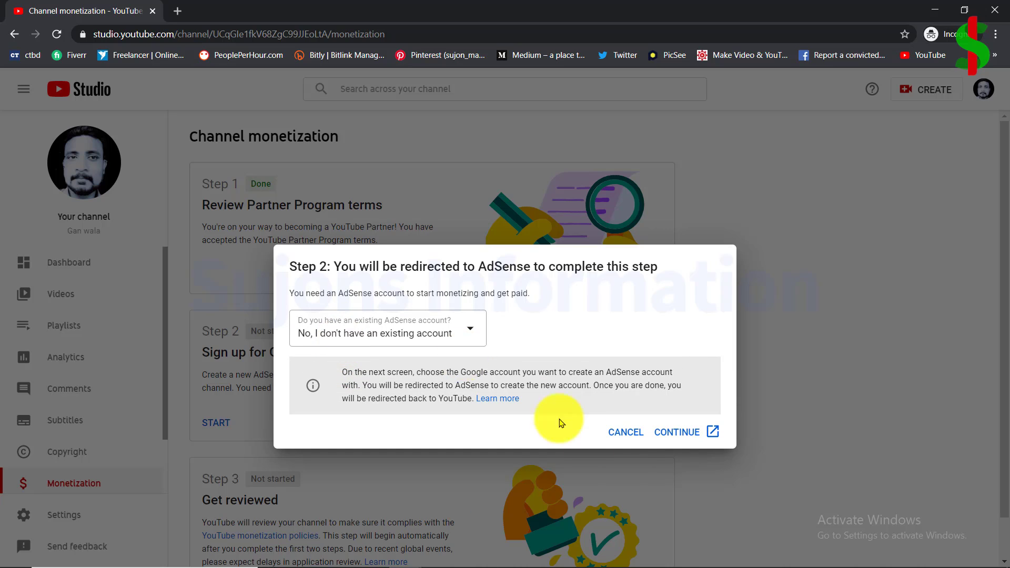
click(677, 434)
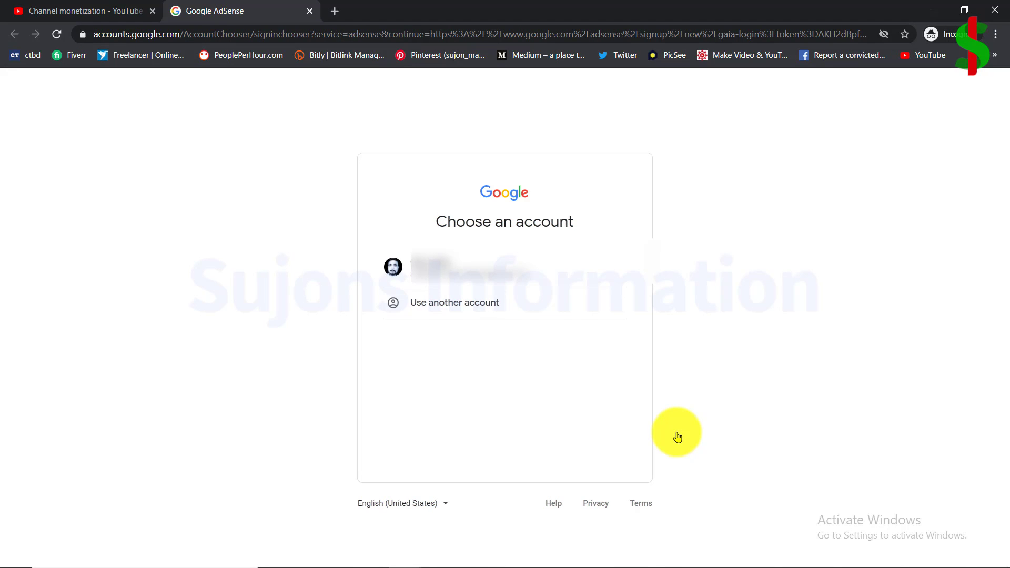
click(459, 263)
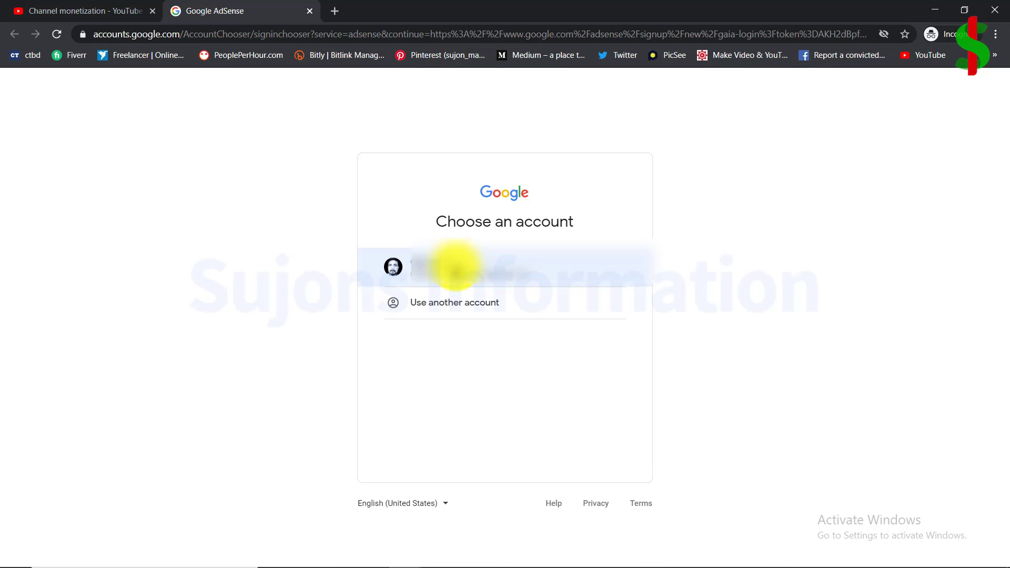
click(455, 269)
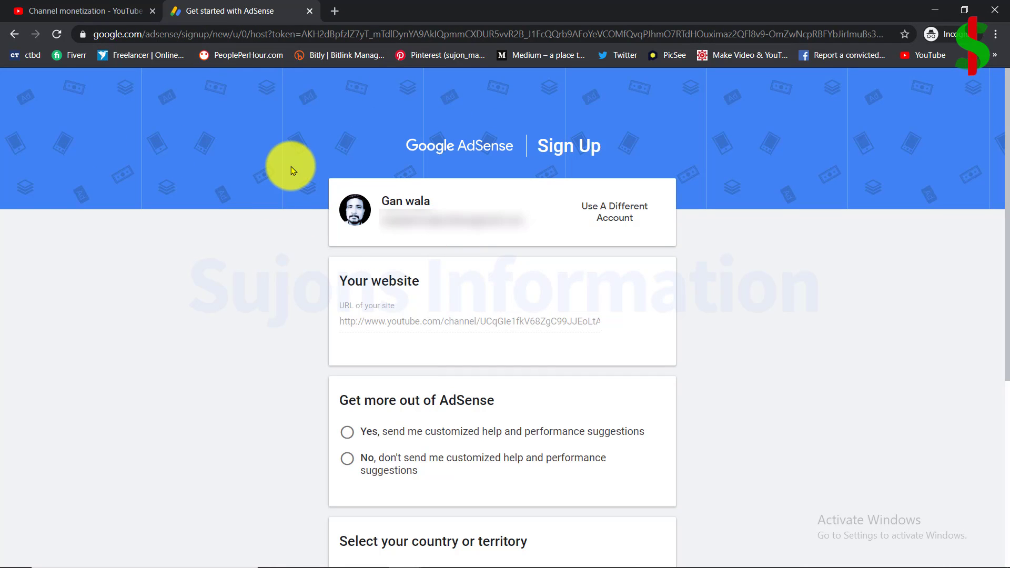
Opt in to customized help and performance suggestions and set the country or territory to Bangladesh.
triple_click(458, 323)
double_click(458, 323)
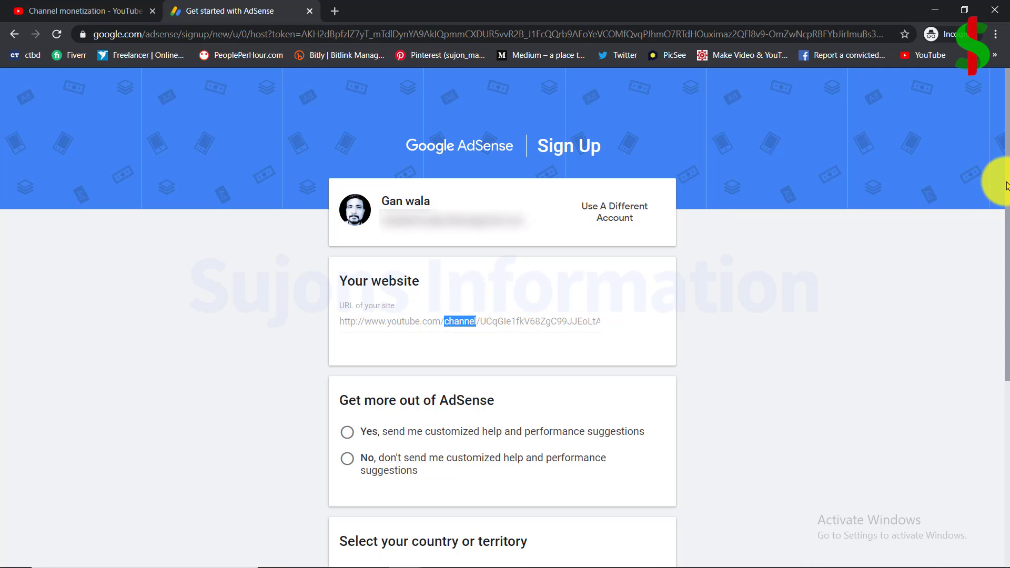
scroll(1005, 242, down, 2)
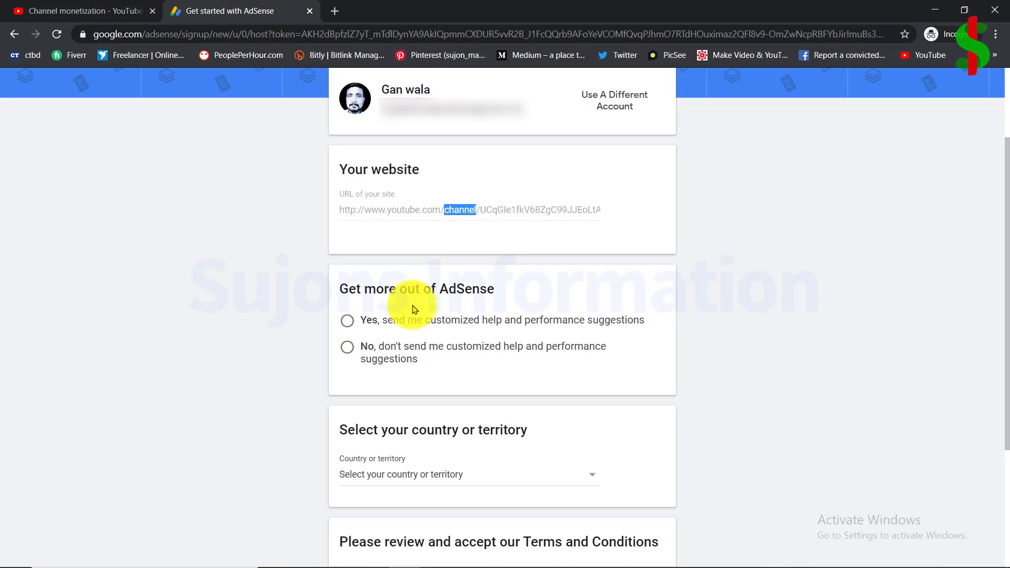
click(347, 321)
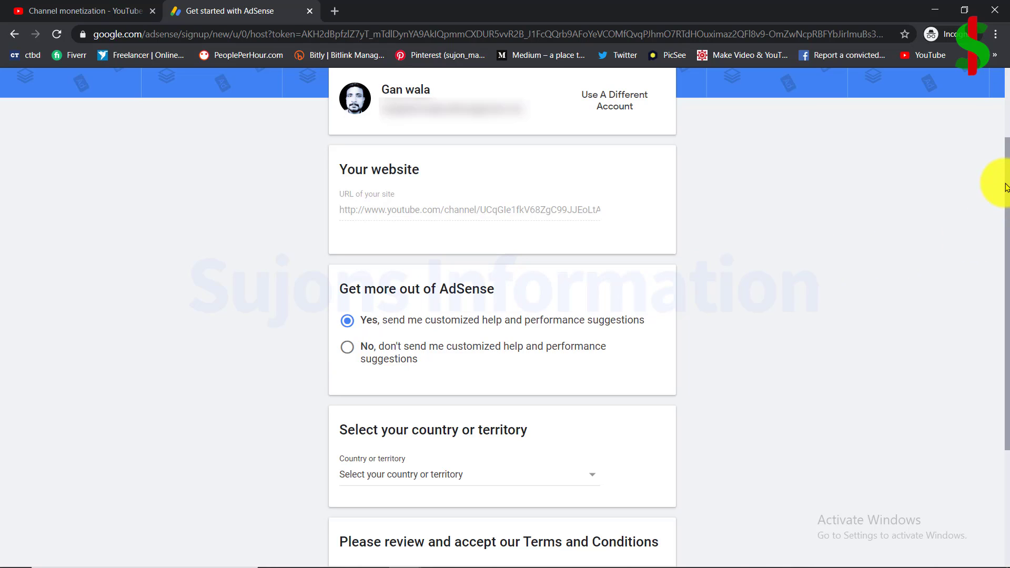
drag(1005, 187, 1006, 249)
click(592, 374)
mouse_move(592, 315)
mouse_down()
mouse_move(593, 343)
mouse_move(591, 329)
mouse_up()
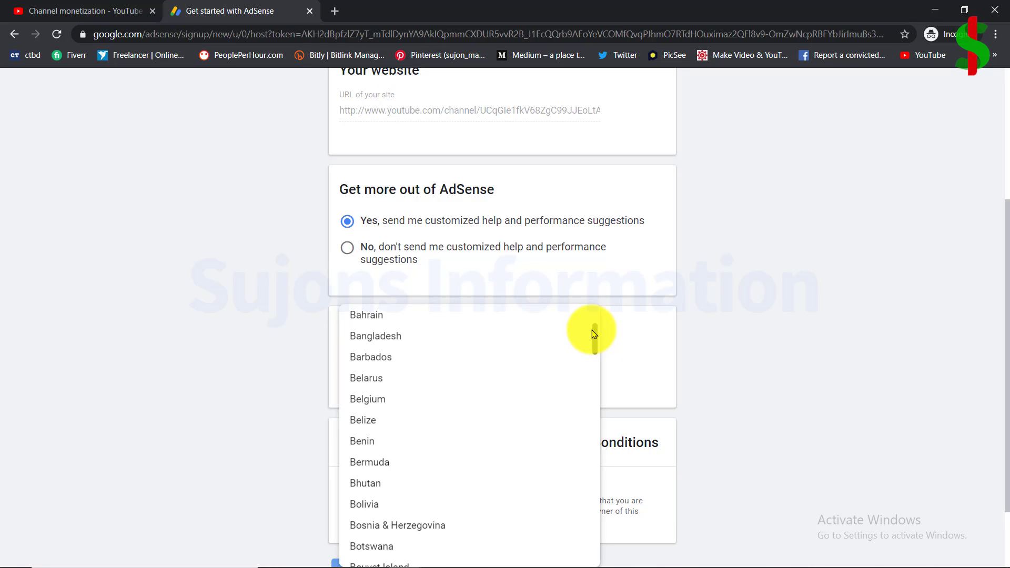
click(451, 336)
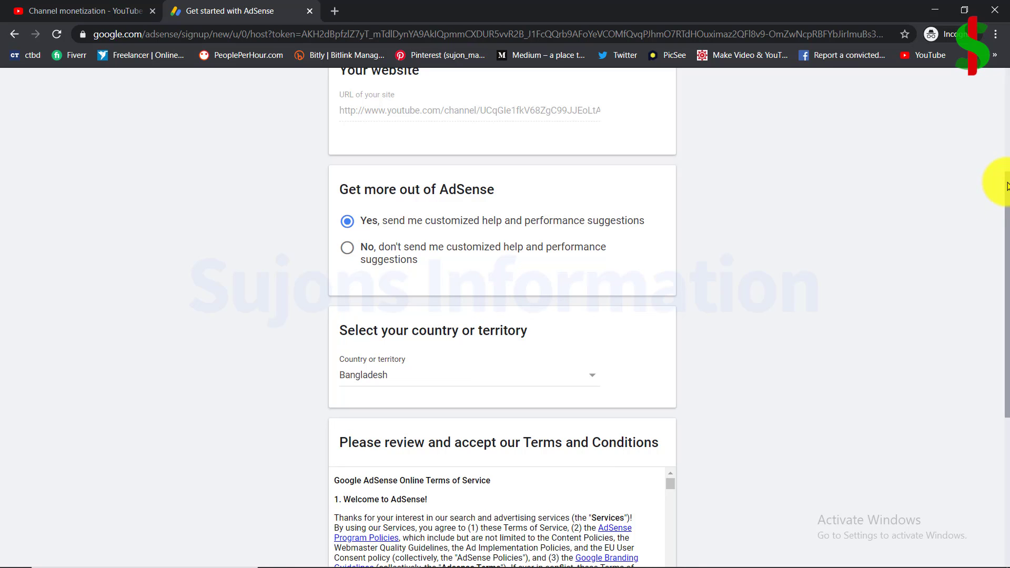
Read through and accept the AdSense Terms and Conditions, and create the account.
drag(1007, 185, 987, 304)
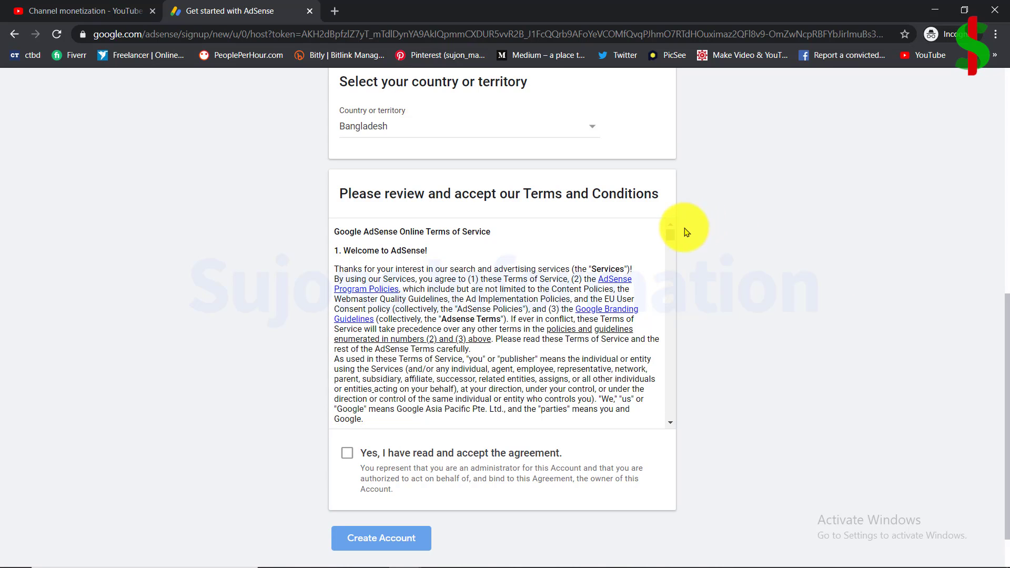
drag(669, 234, 604, 437)
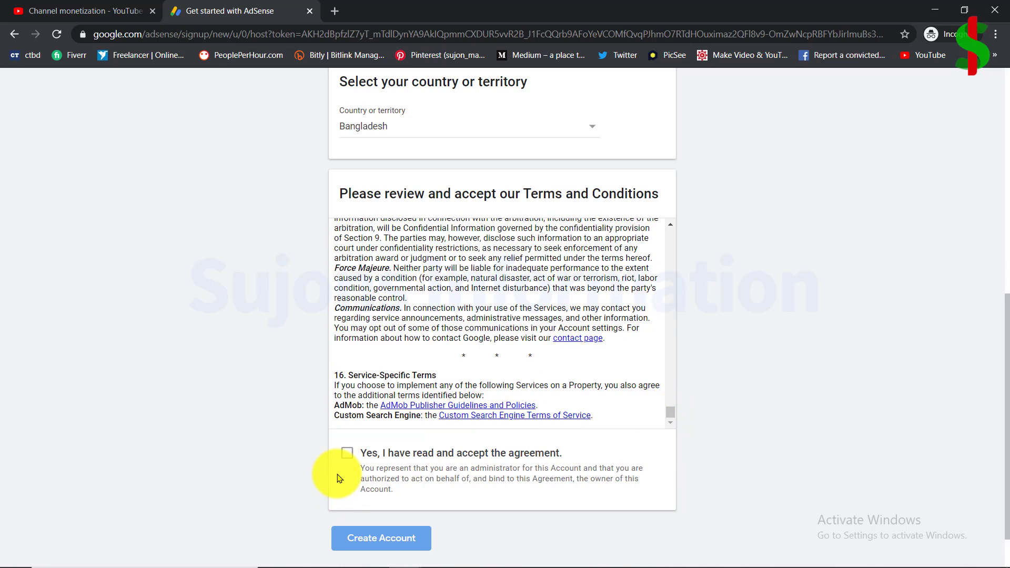
click(348, 455)
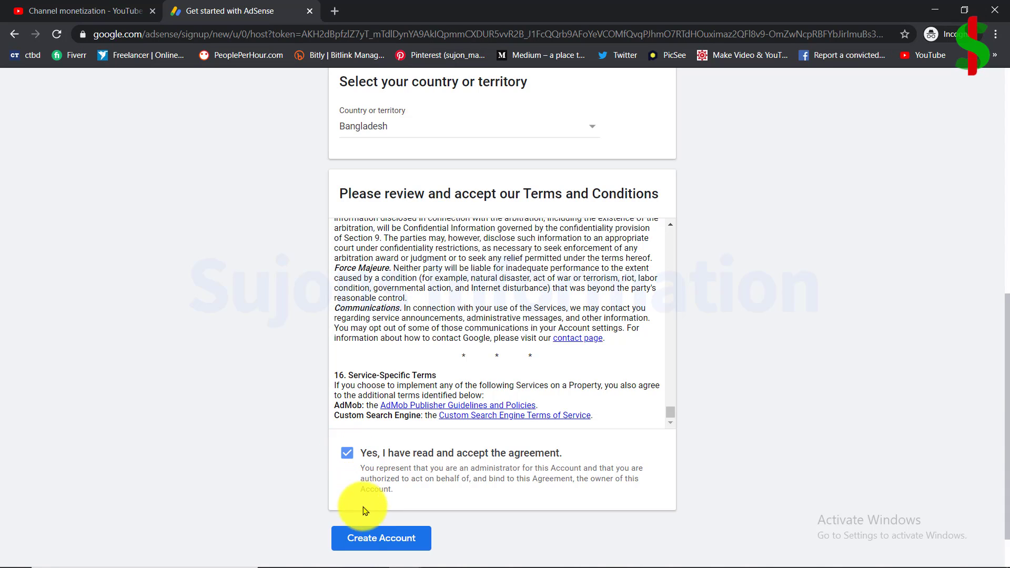
click(366, 541)
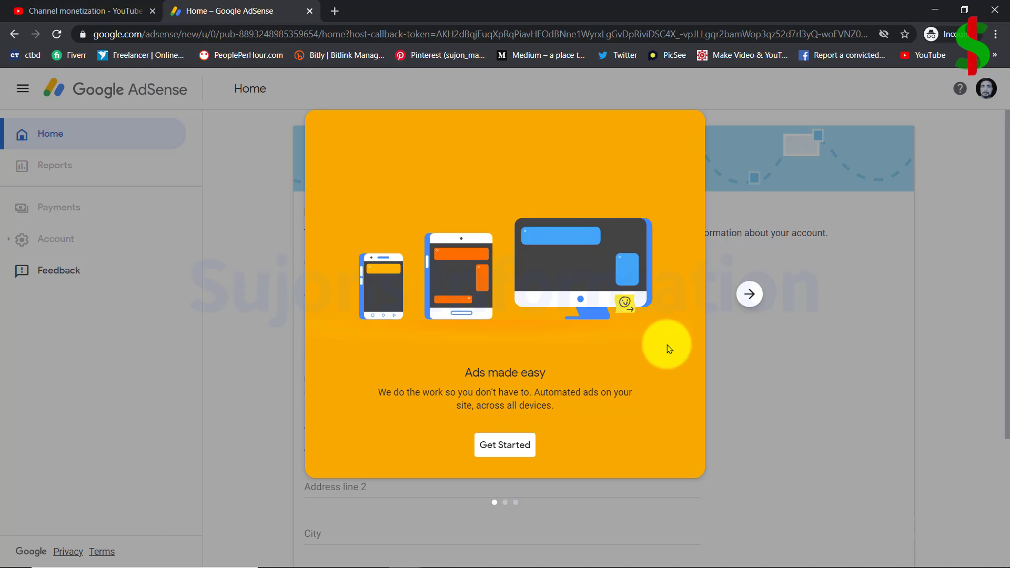
Go through the AdSense welcome slides to the payment address details and select Individual as the account type.
click(748, 296)
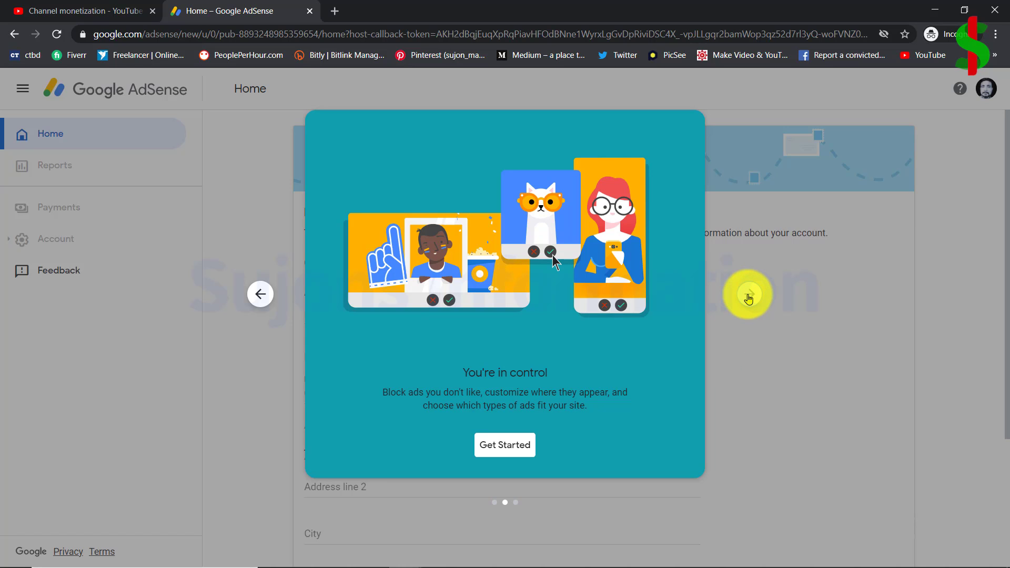
click(748, 296)
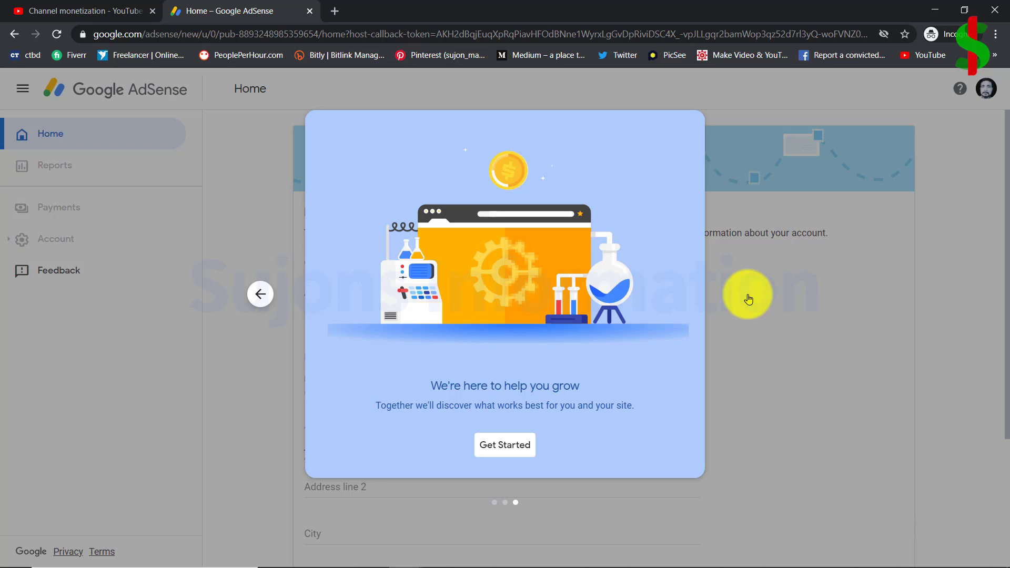
click(494, 450)
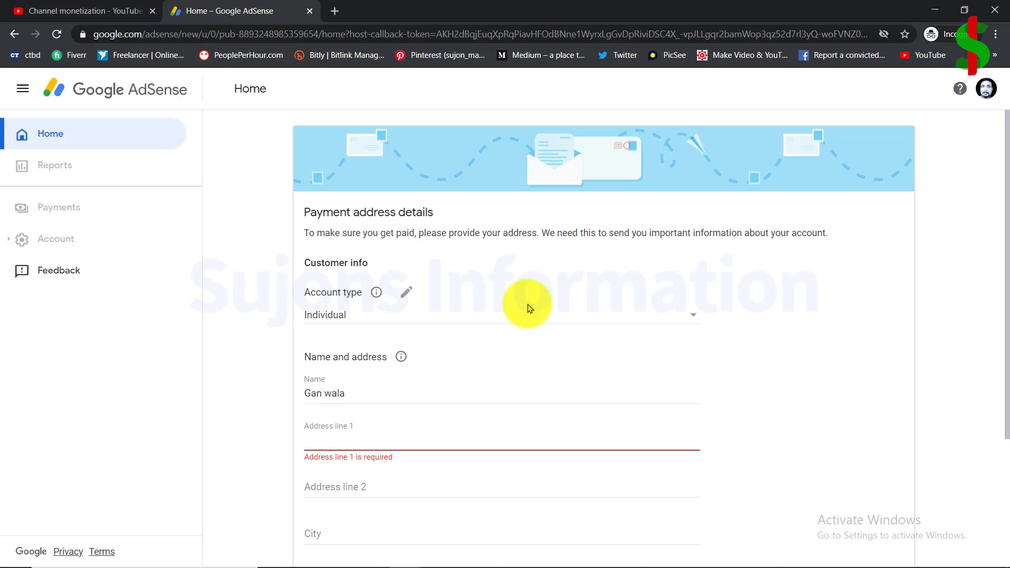
click(562, 317)
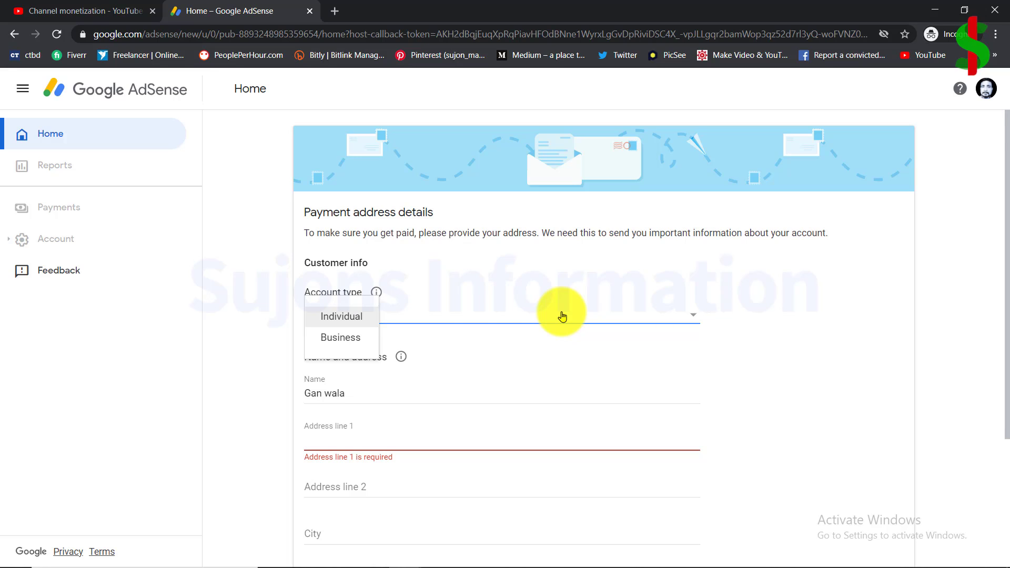
click(341, 318)
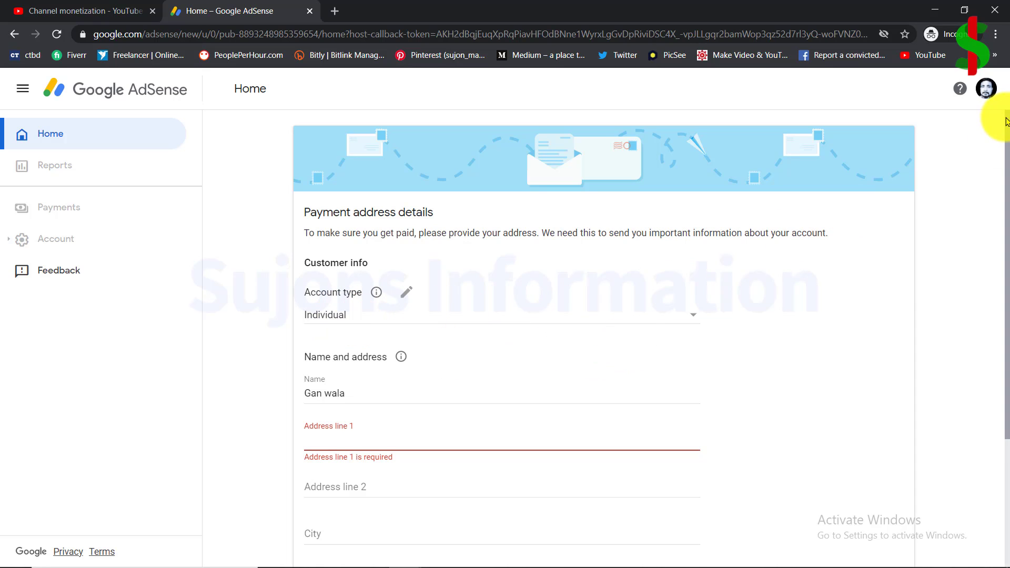
Replace the prefilled name in the payment address details with the account holder's full name.
drag(1006, 121, 1006, 189)
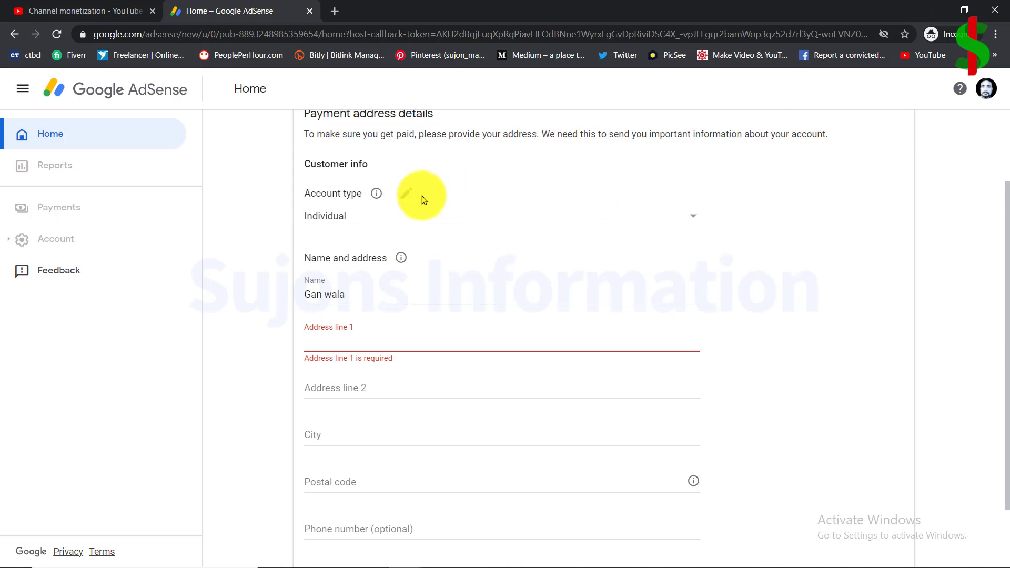
click(406, 193)
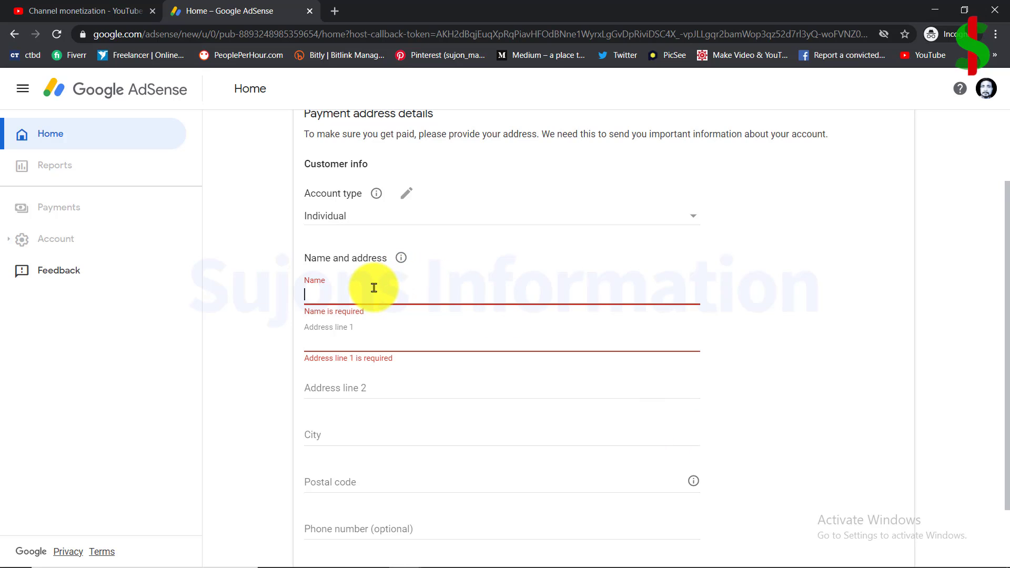
mouse_move(401, 258)
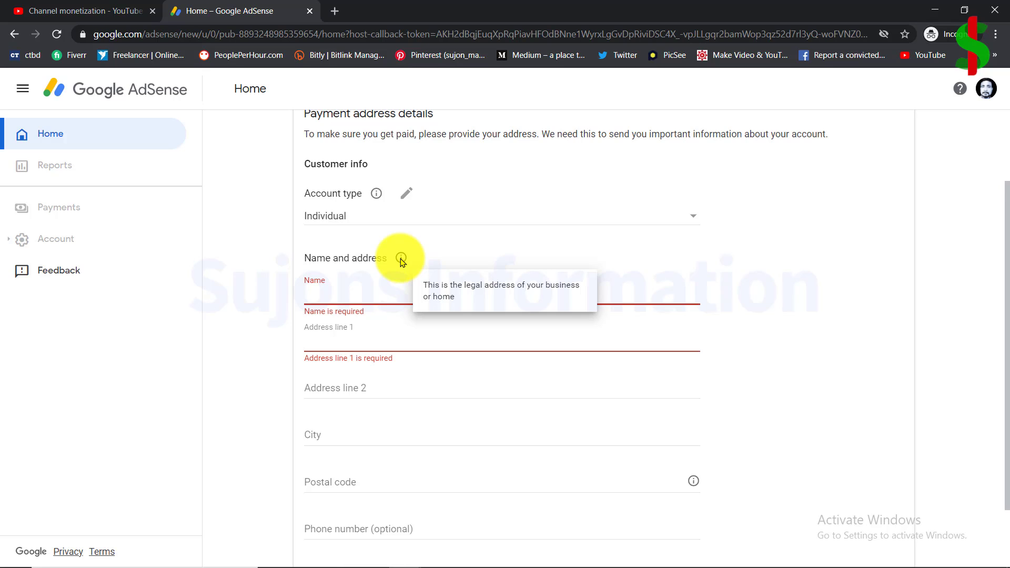
click(336, 296)
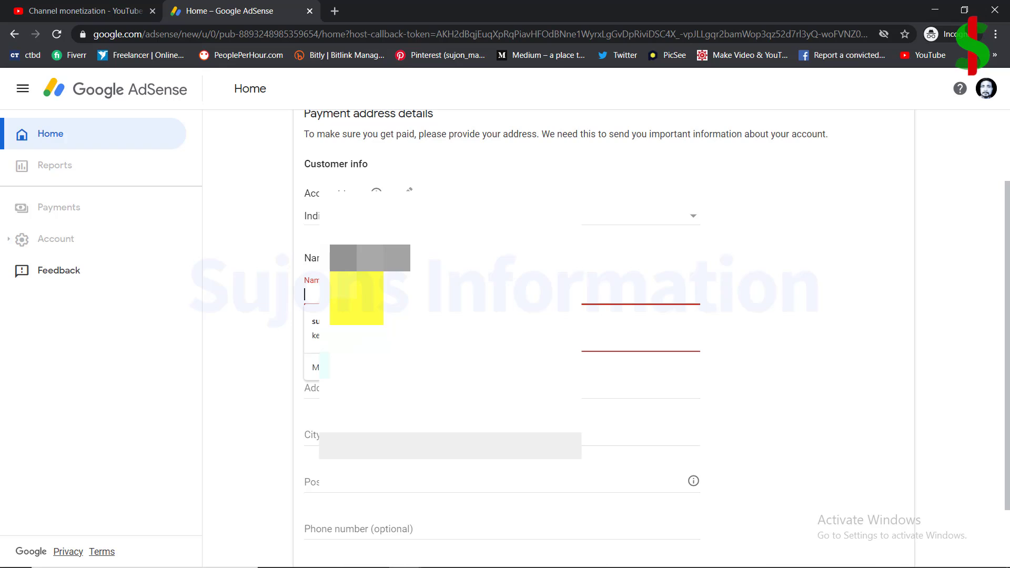
text(Sha)
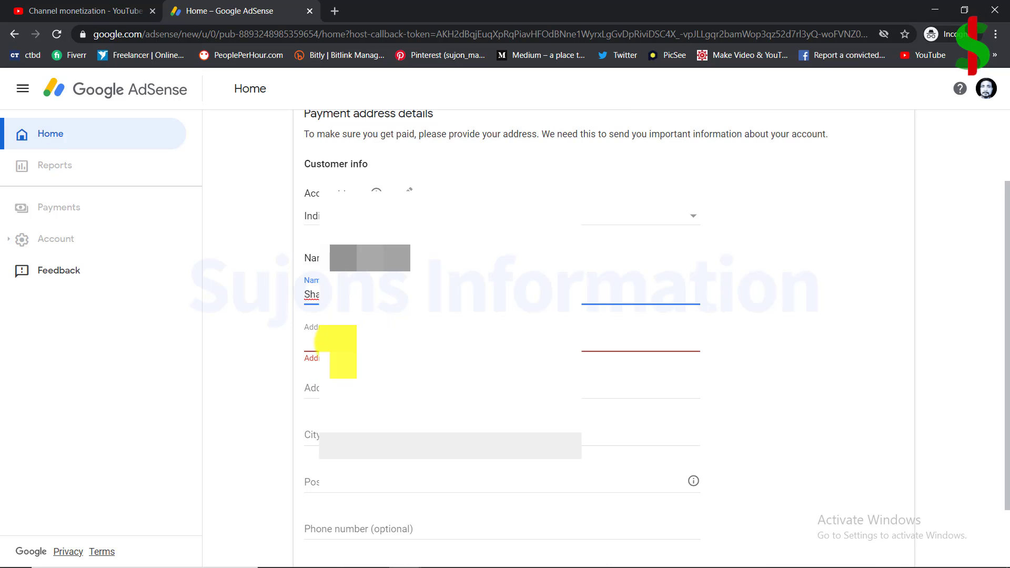
Fill in both address lines, the city, the postal code and the optional phone number of the account holder.
click(336, 342)
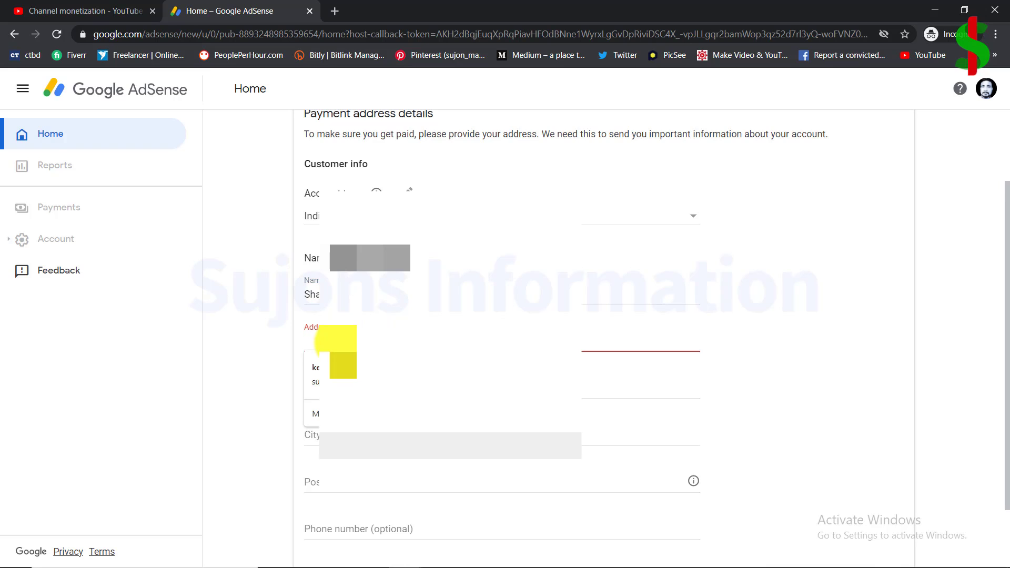
text(Vill)
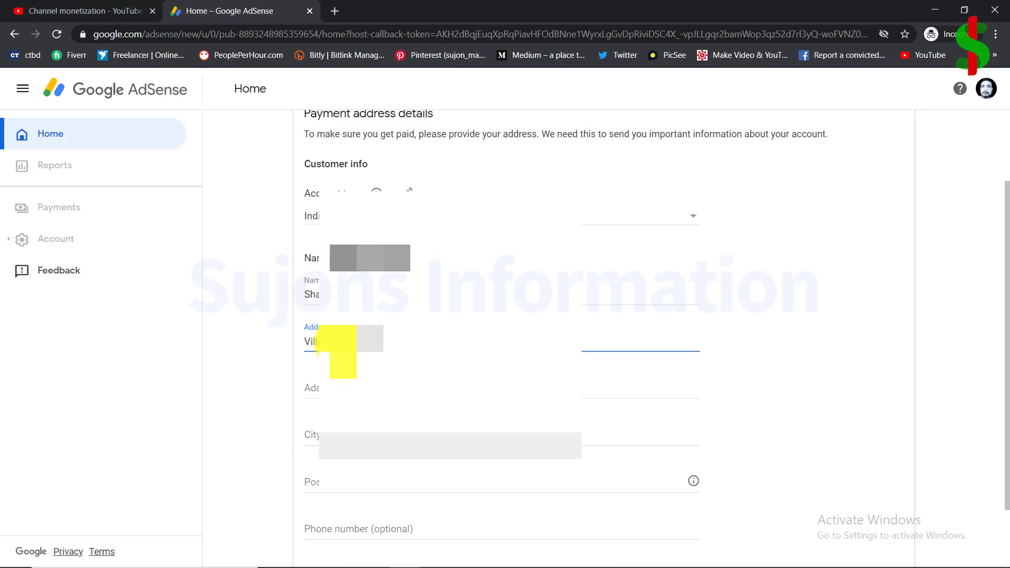
click(318, 439)
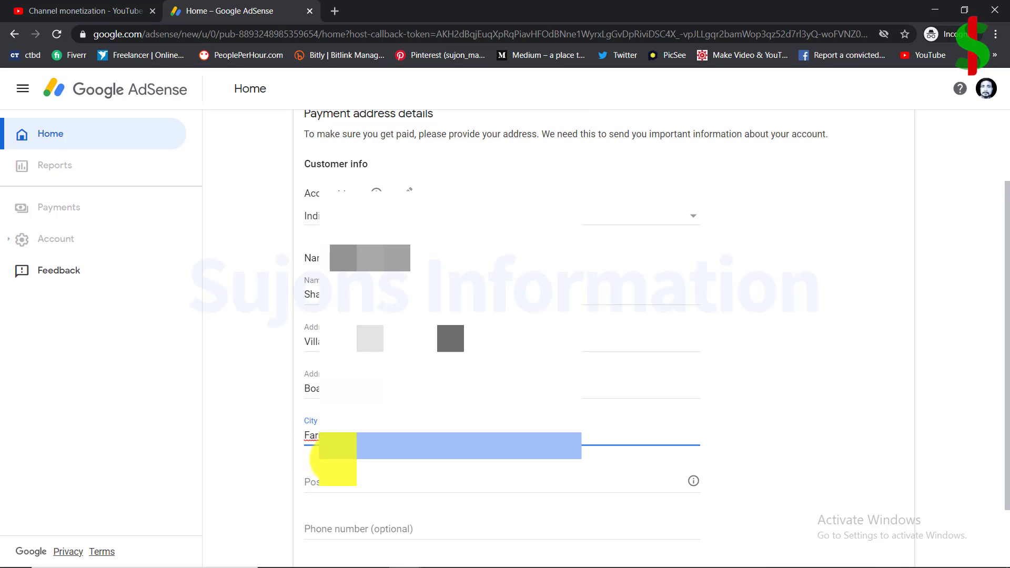
click(335, 482)
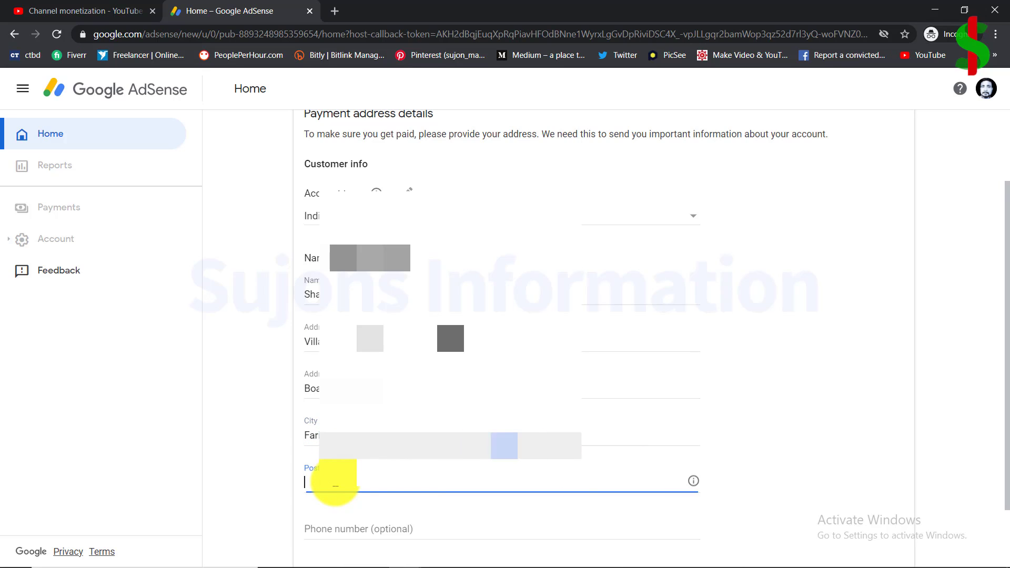
text(786)
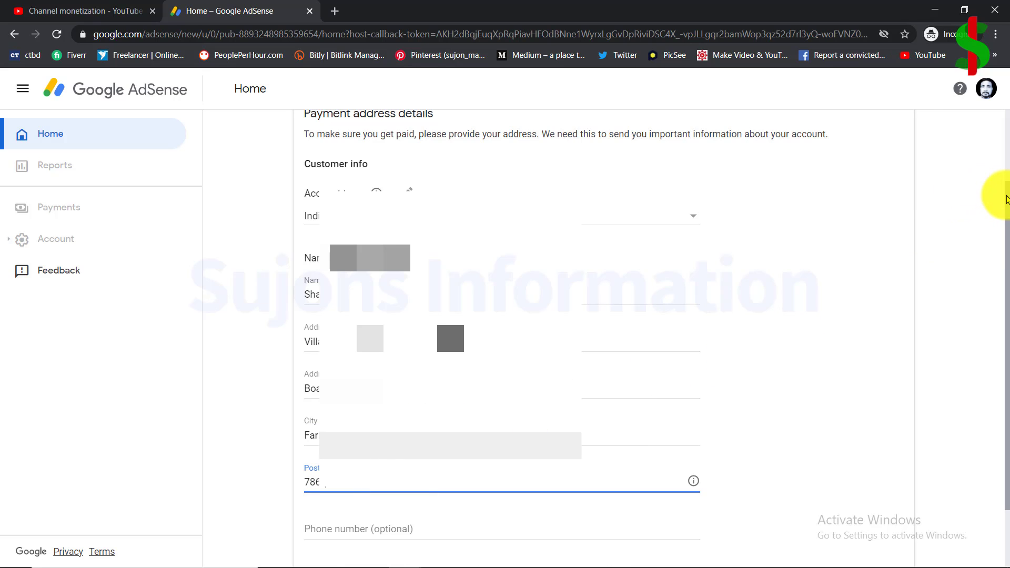
drag(1006, 199, 1003, 261)
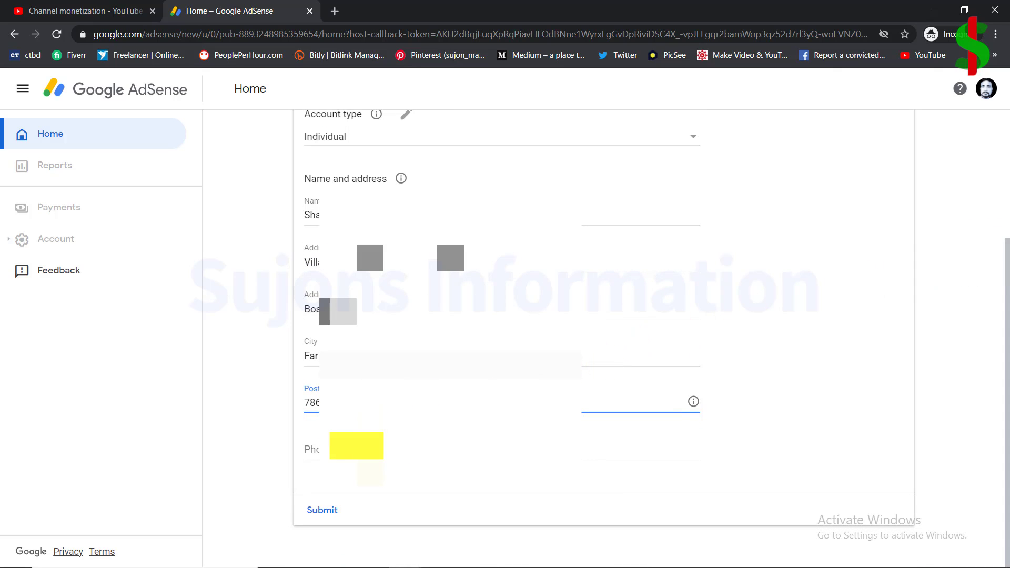
click(400, 448)
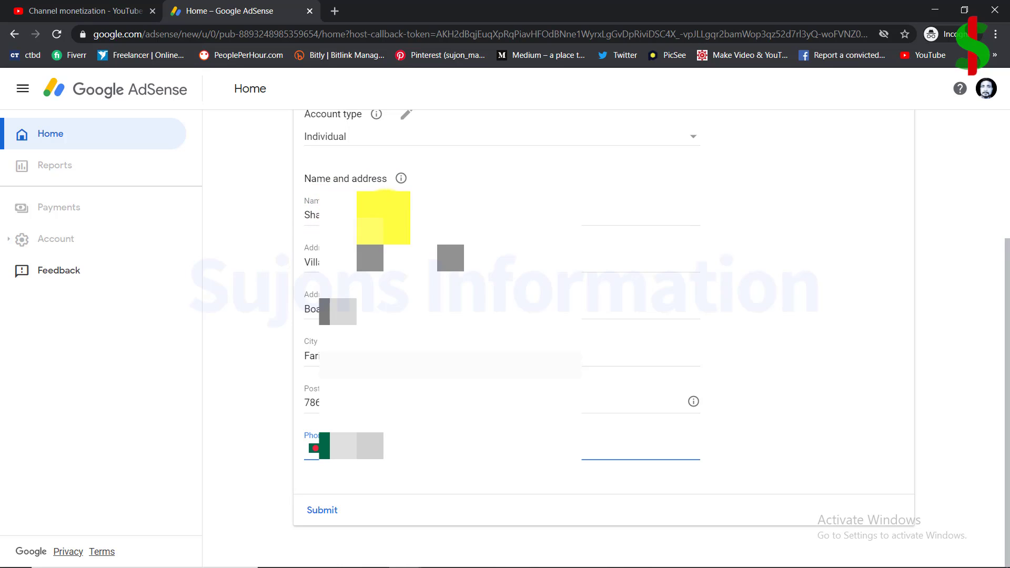
click(384, 217)
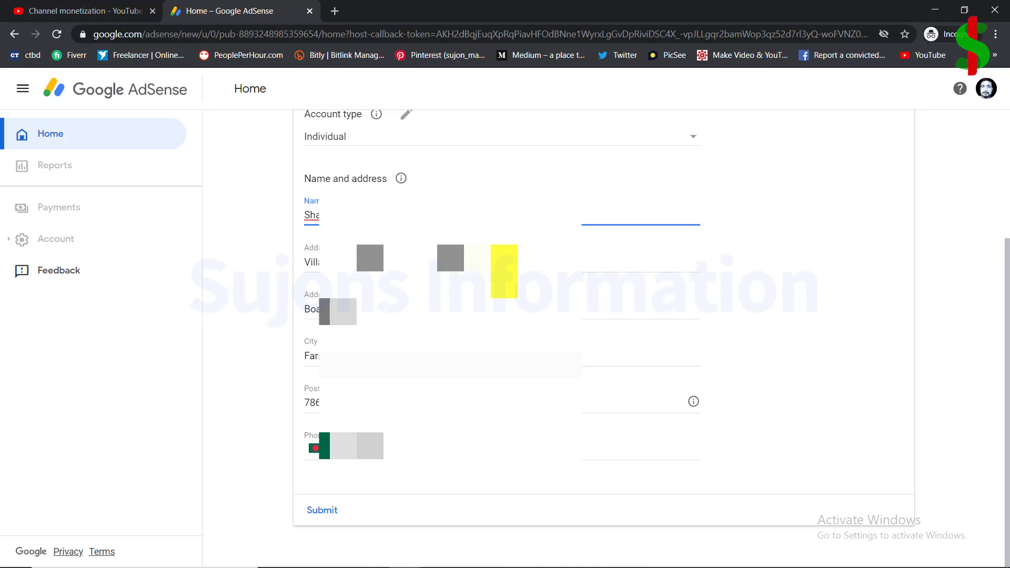
Recheck and submit the payment address details, and follow the redirect back to the channel monetization steps in YouTube Studio.
click(510, 266)
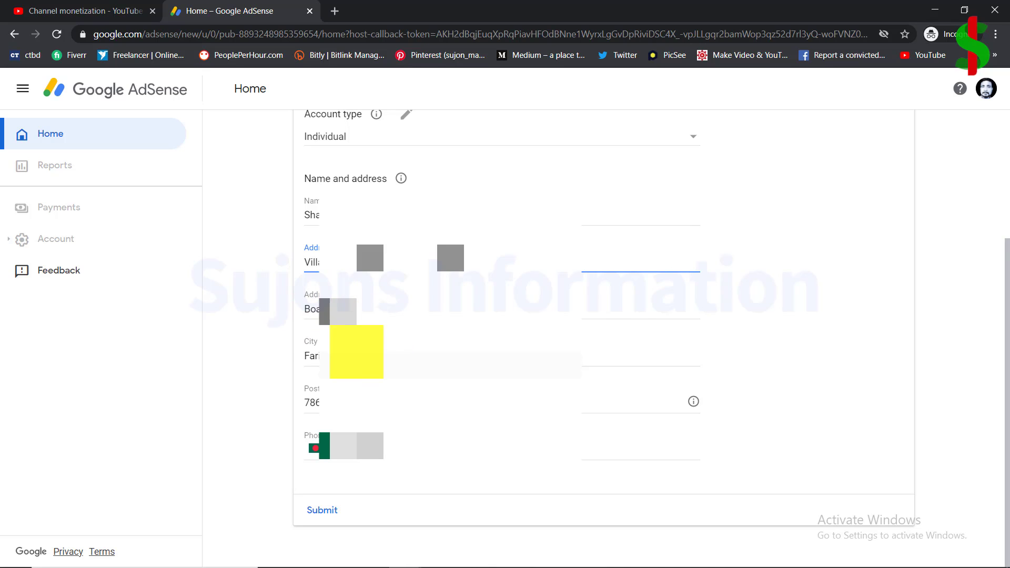
triple_click(347, 360)
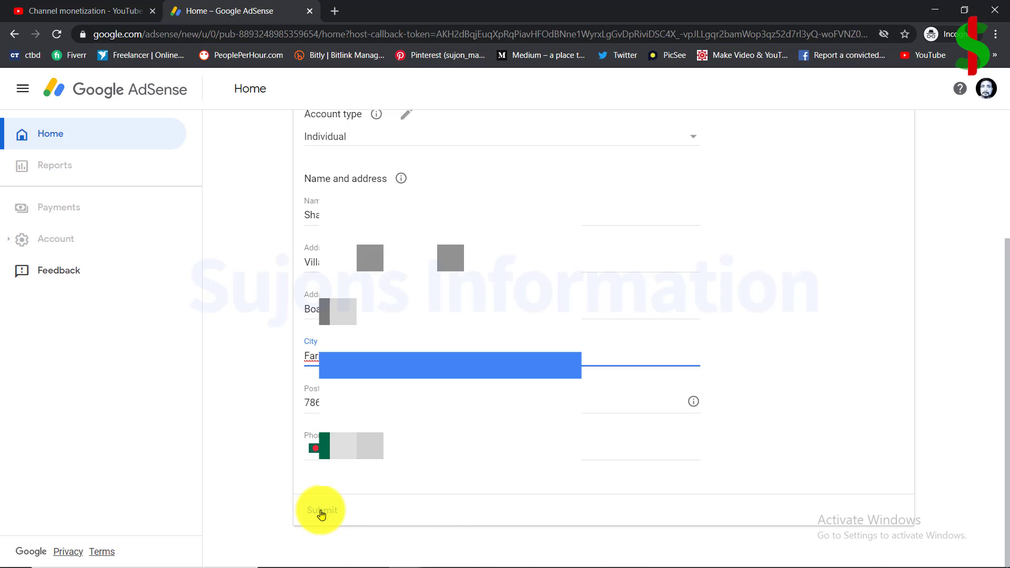
mouse_move(521, 560)
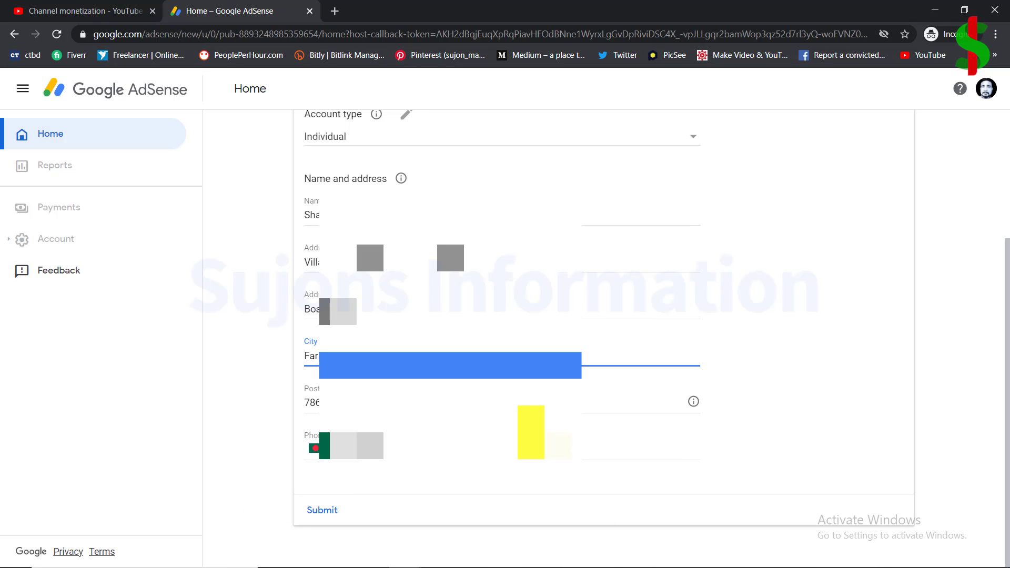
click(322, 515)
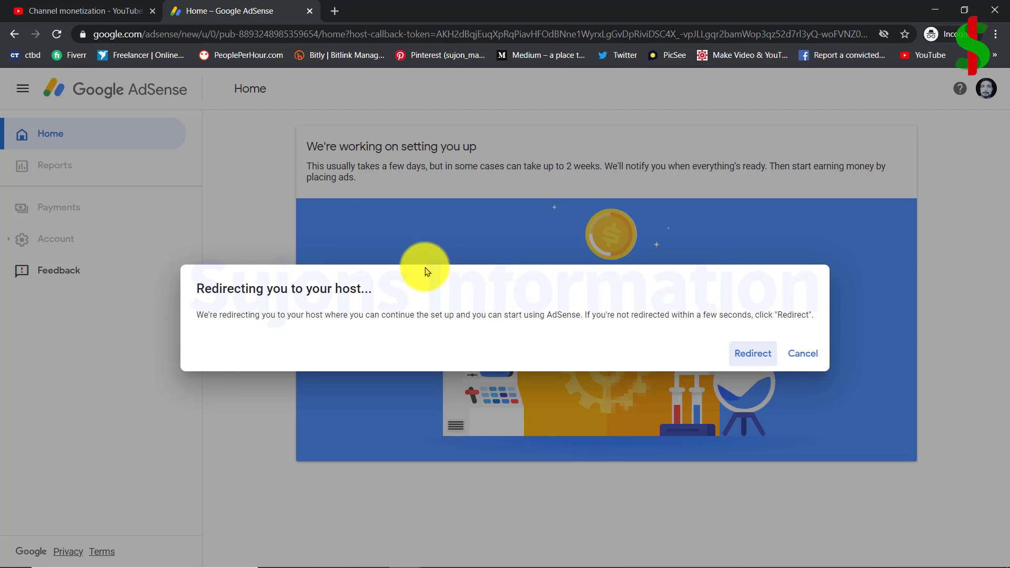
click(761, 354)
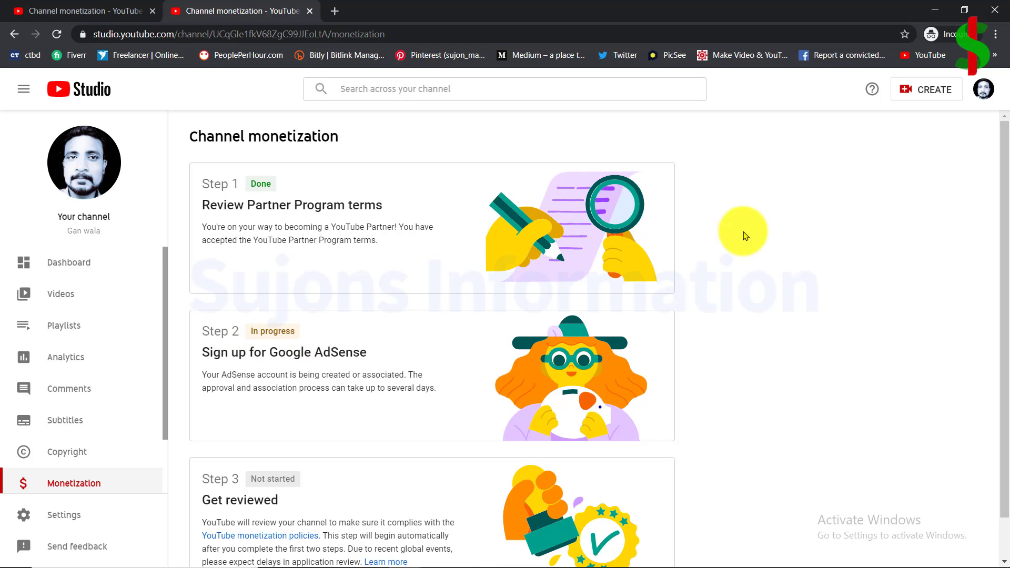
drag(1004, 159, 988, 206)
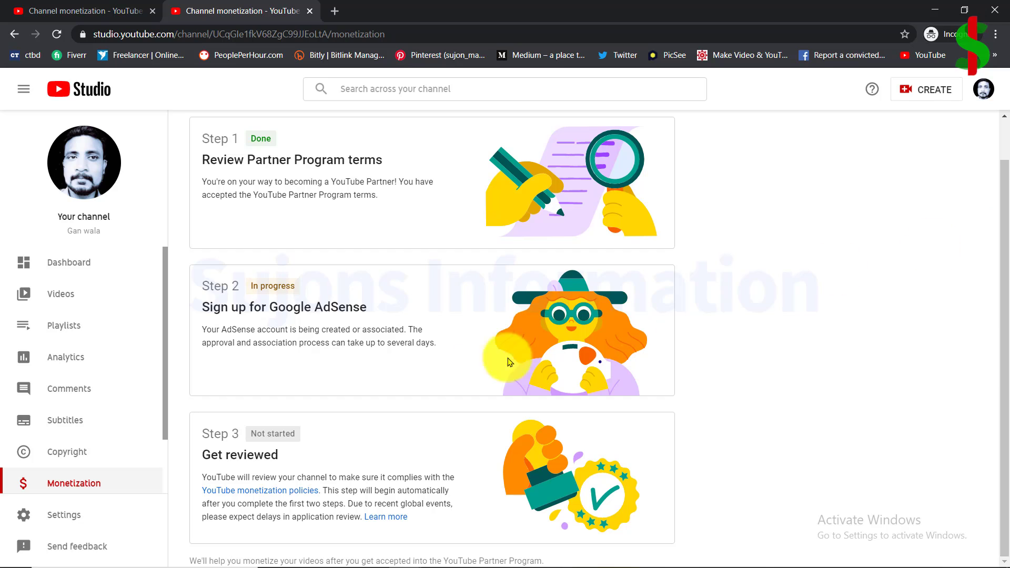